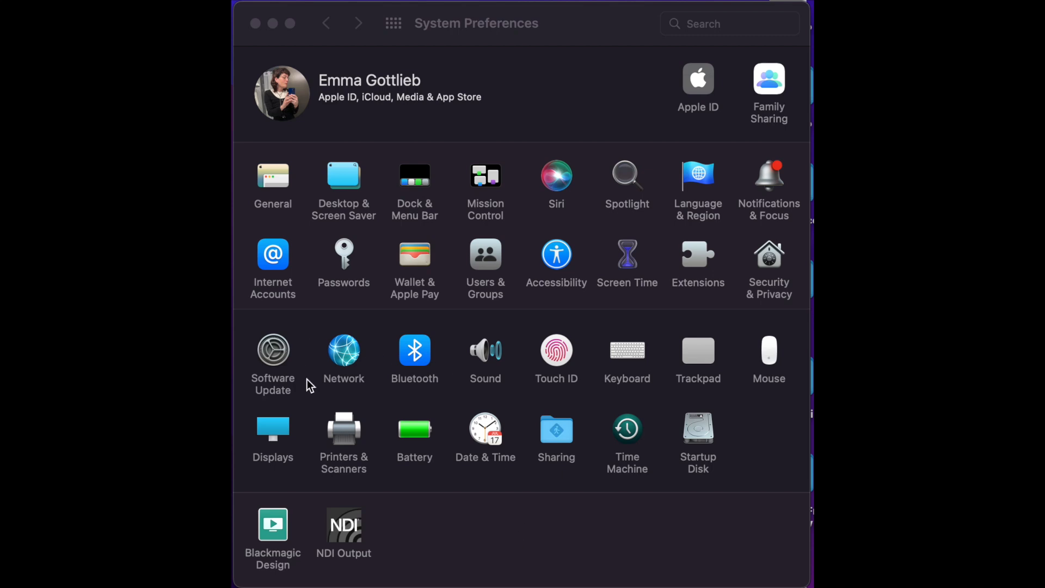
# Set the AX88179A Ethernet adapter's IPv4 configuration to Using DHCP in the Network preferences and review the other configuration options.
pyautogui.click(350, 369)
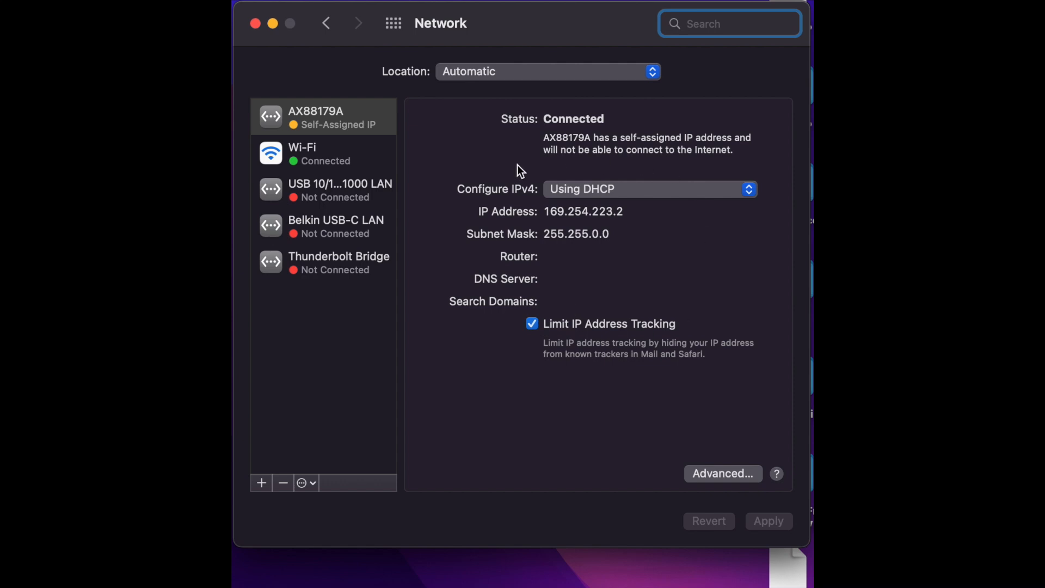
pyautogui.click(561, 185)
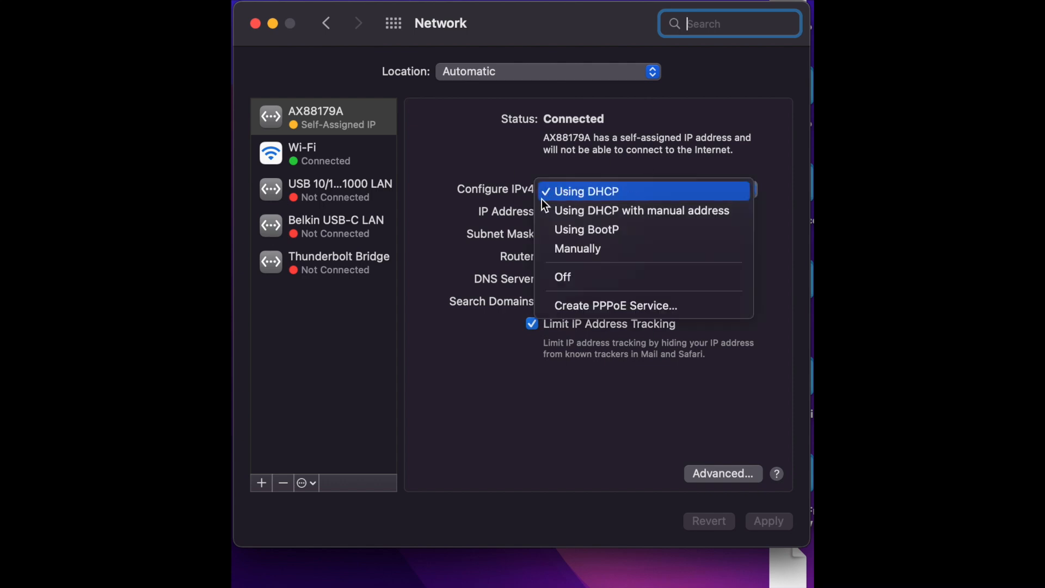
pyautogui.click(569, 195)
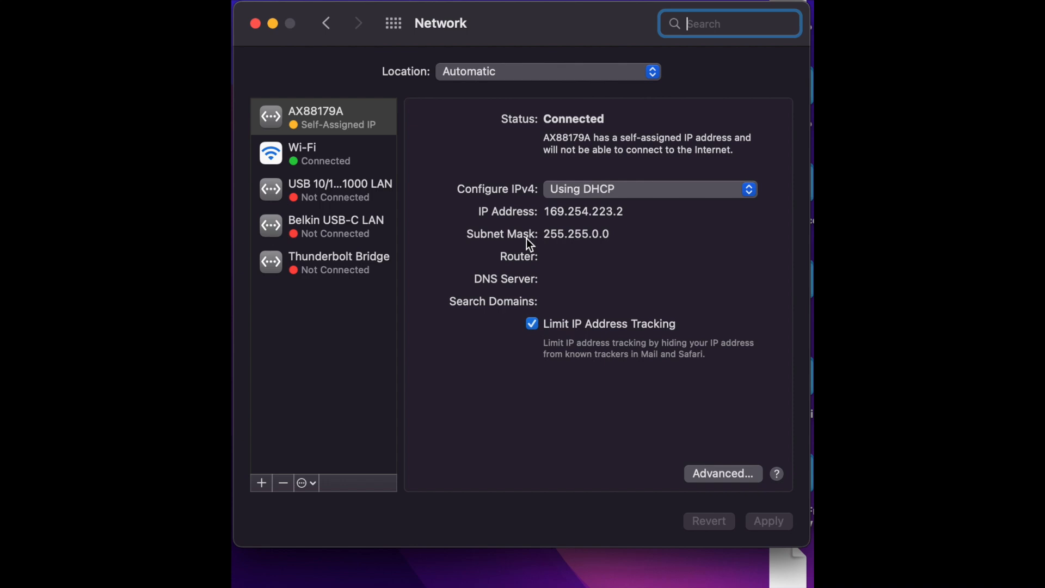
pyautogui.click(567, 195)
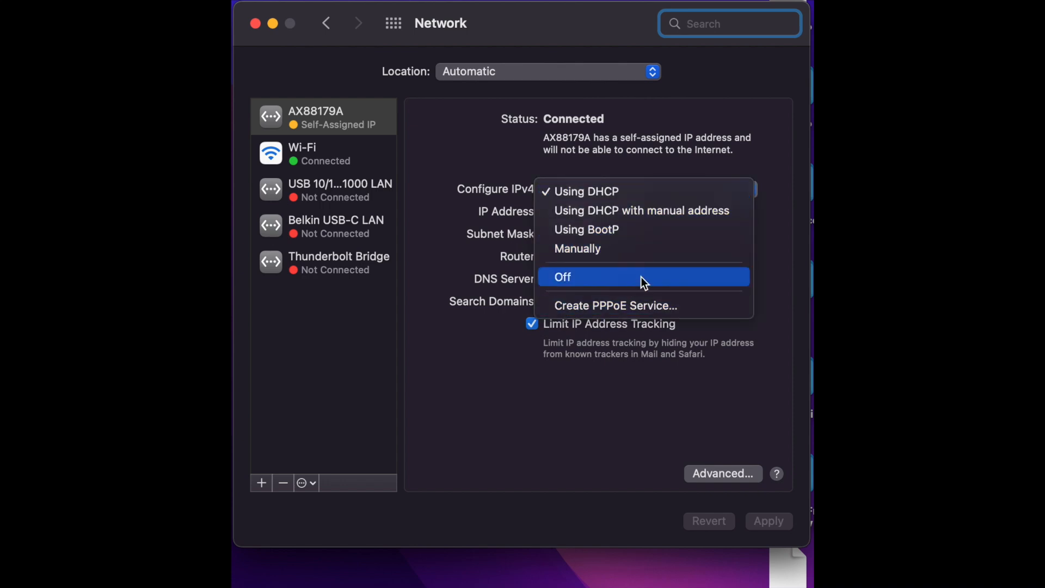
pyautogui.click(514, 257)
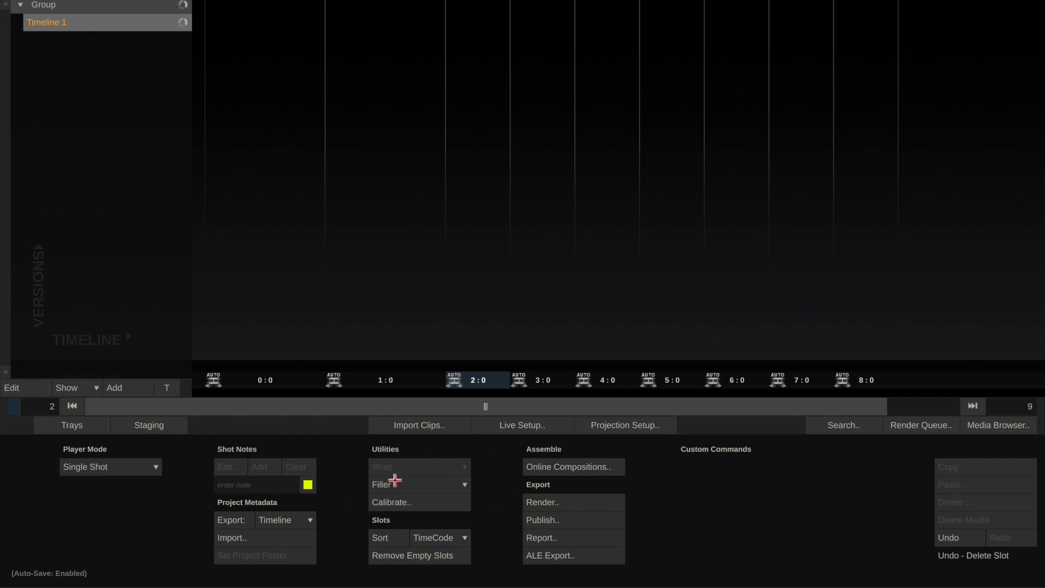
# Add a Color Bar 100% filler to the first timeline slot in Assimilate and open it in the player with playback paused.
pyautogui.click(392, 482)
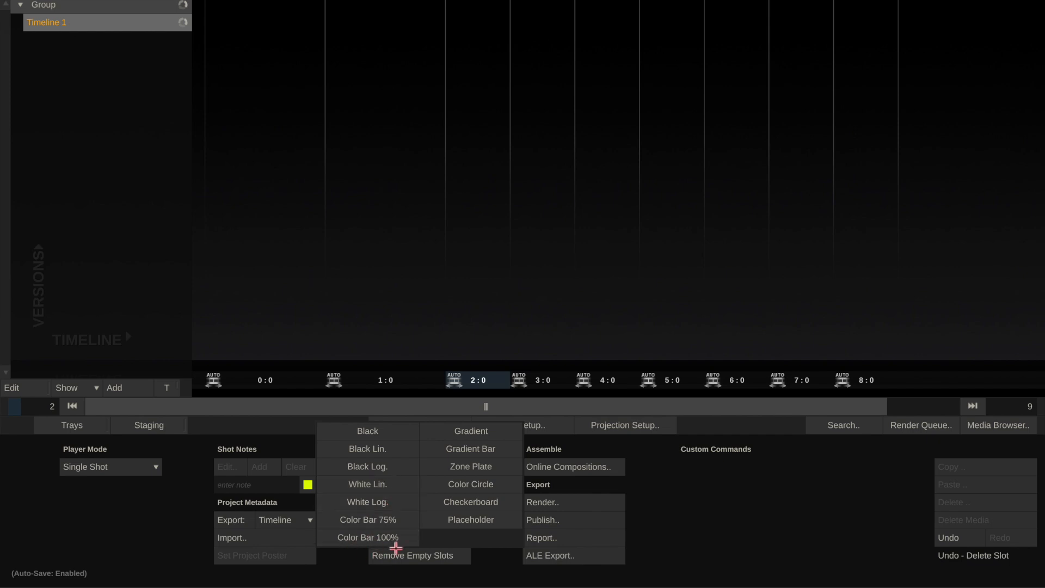
pyautogui.moveTo(371, 542); pyautogui.dragTo(275, 296)
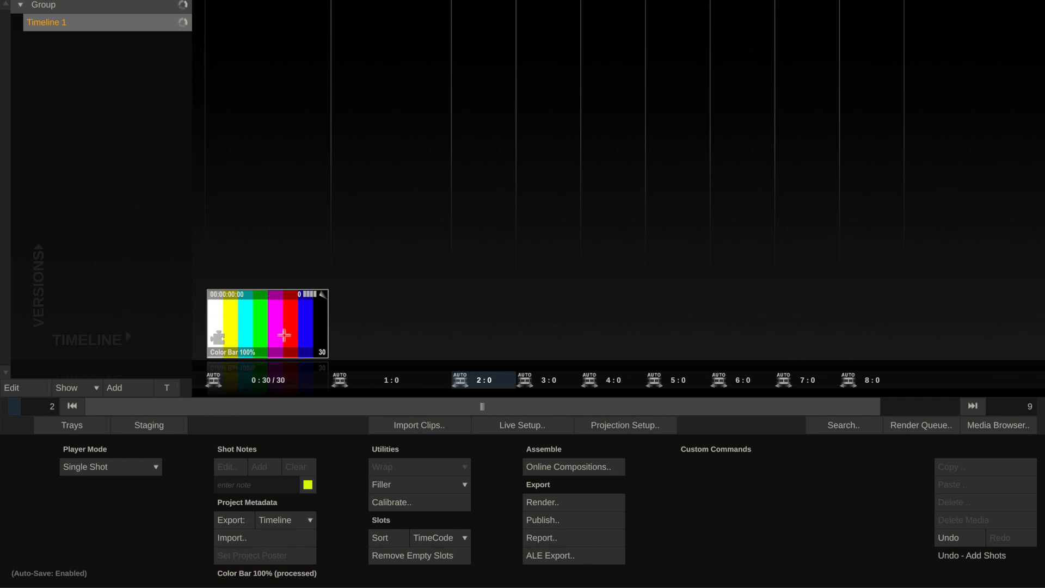
pyautogui.doubleClick(267, 315)
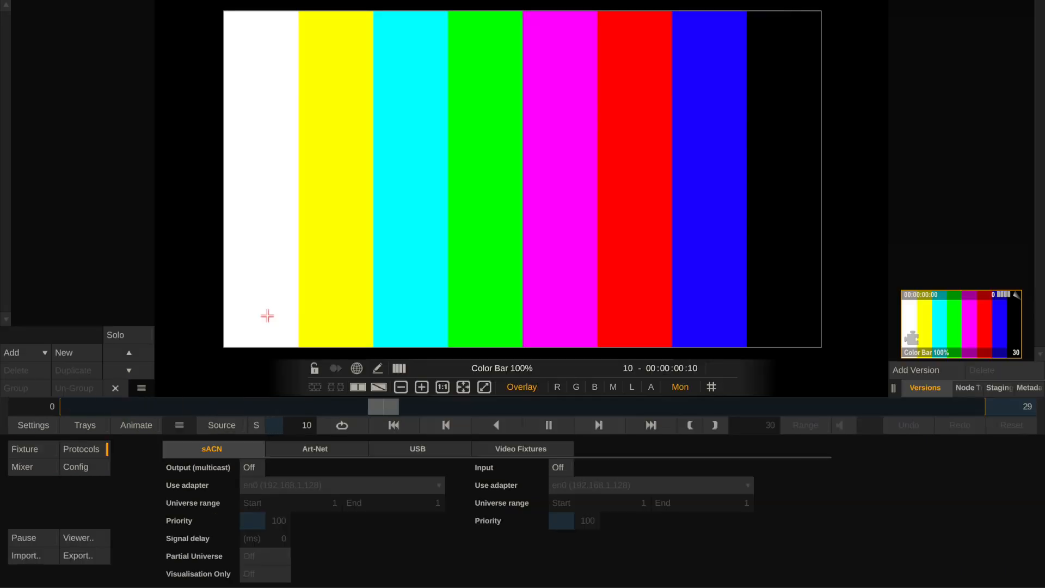
pyautogui.click(550, 423)
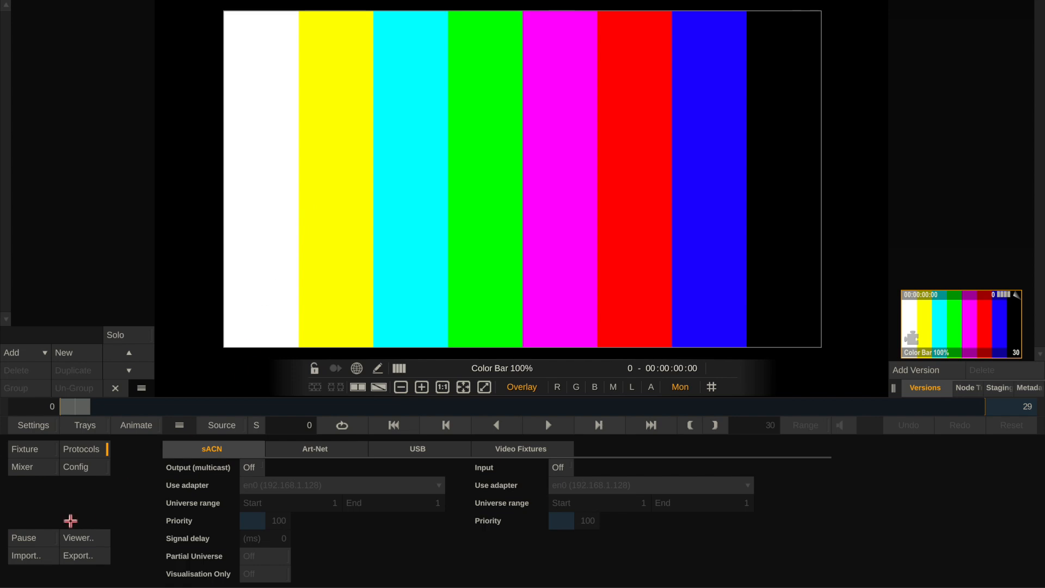
# Turn on sACN multicast output and assign it to the en8 (169.254.223.2) network adapter.
pyautogui.click(31, 448)
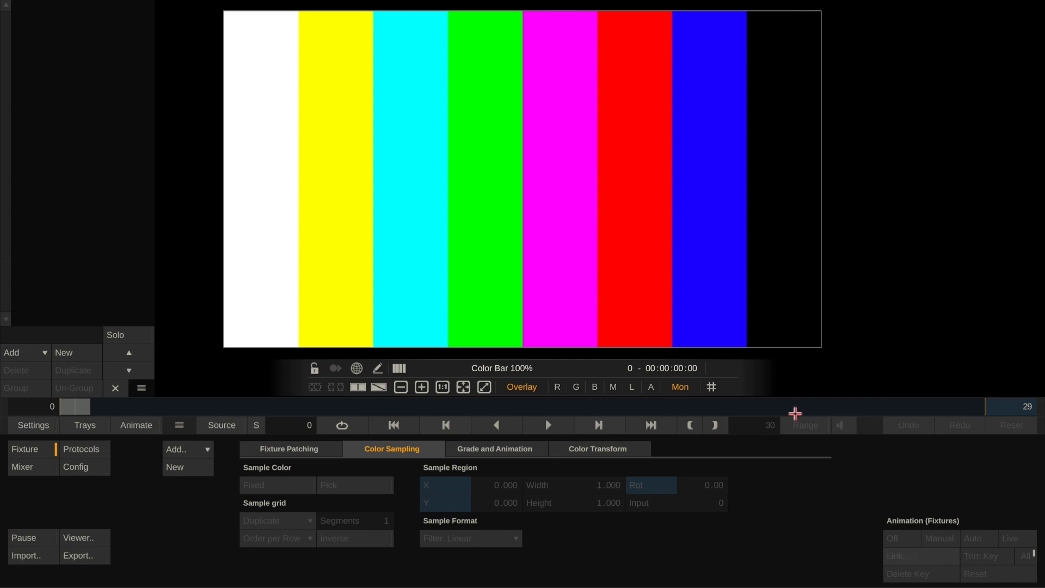
pyautogui.click(1039, 214)
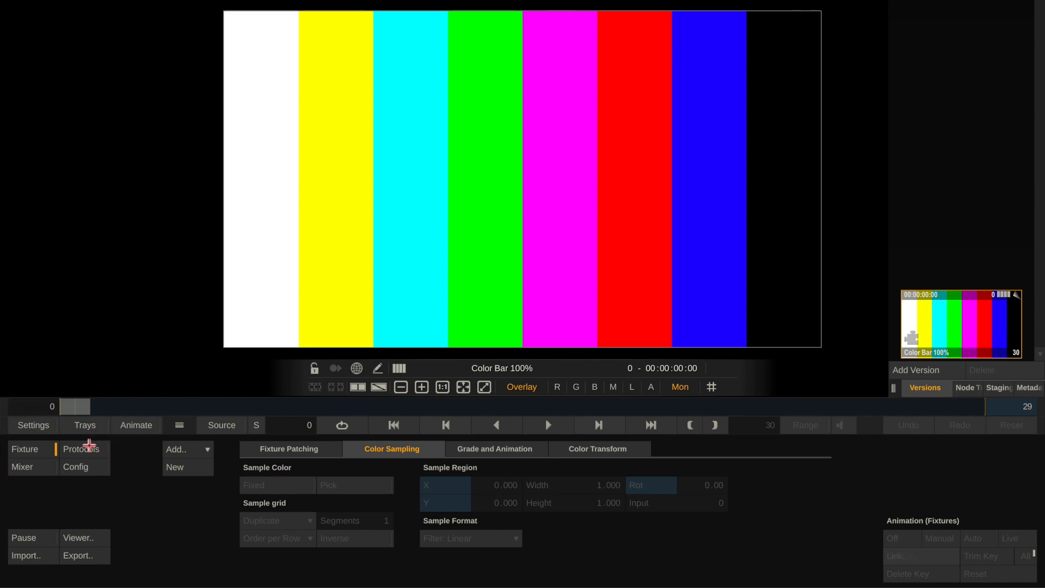
pyautogui.click(89, 445)
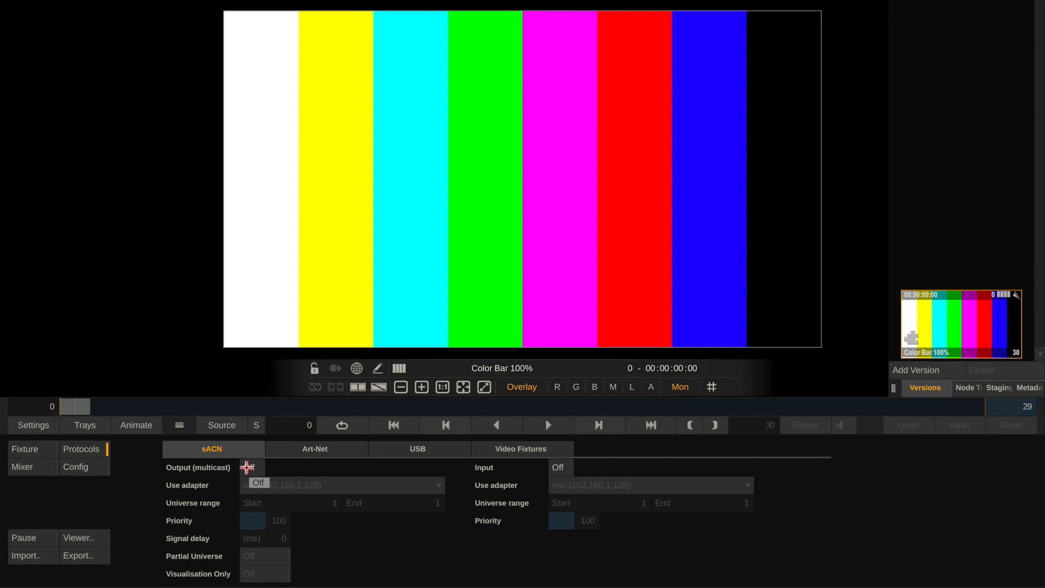
pyautogui.click(247, 467)
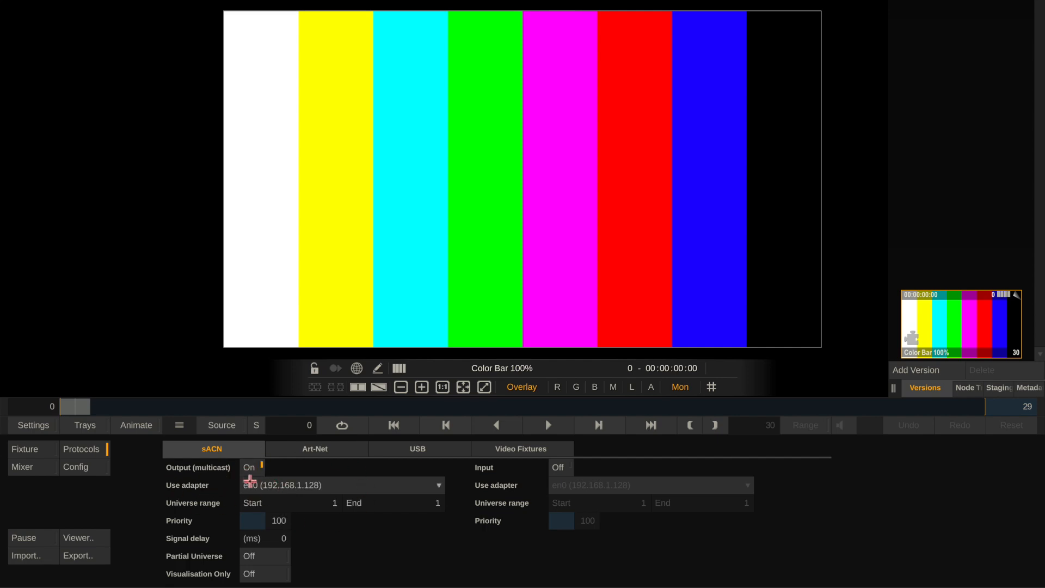
pyautogui.click(254, 484)
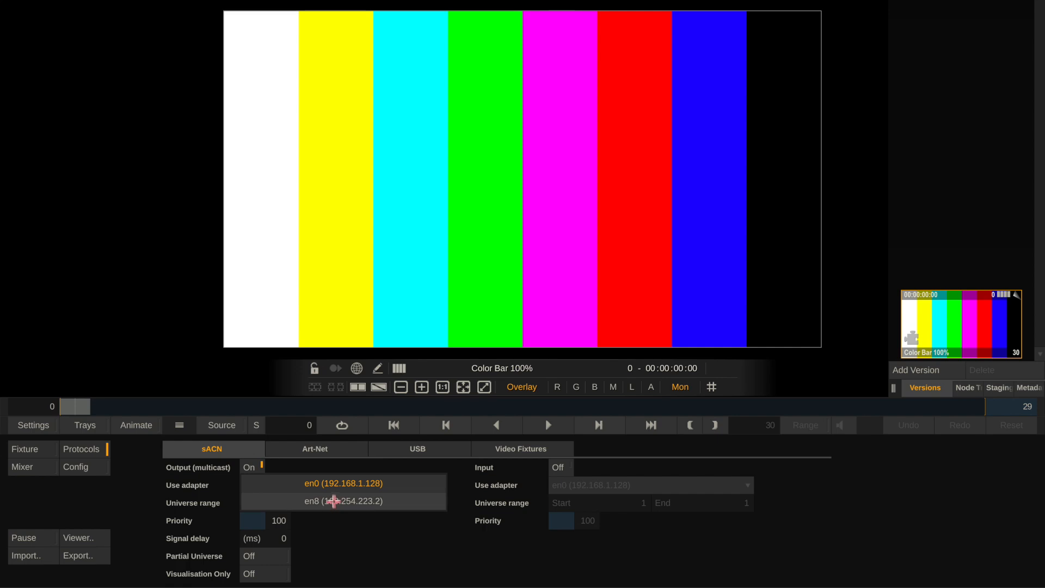
pyautogui.click(335, 500)
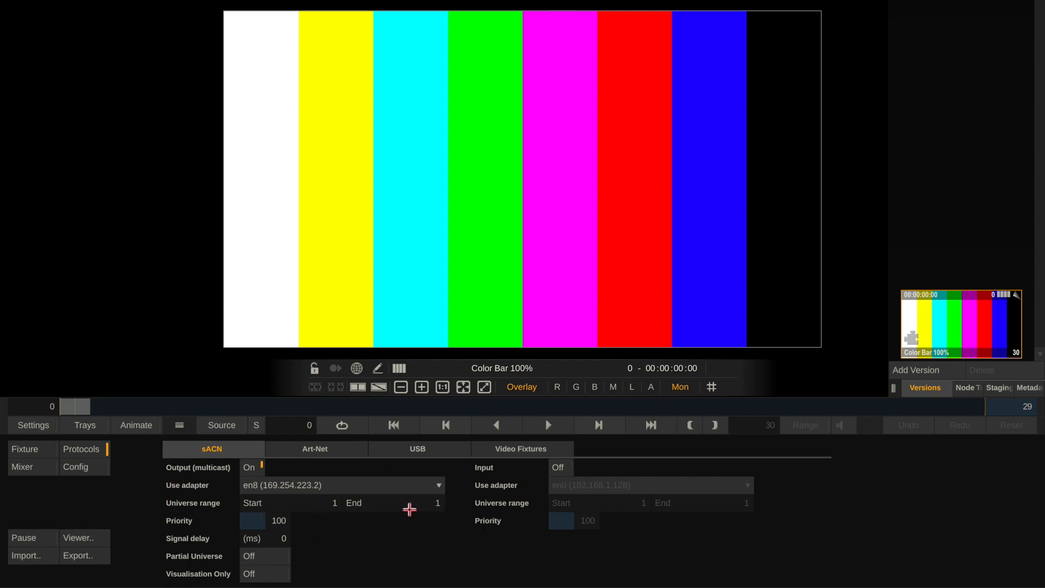
# Set the end of the sACN output universe range to 50.
pyautogui.click(409, 509)
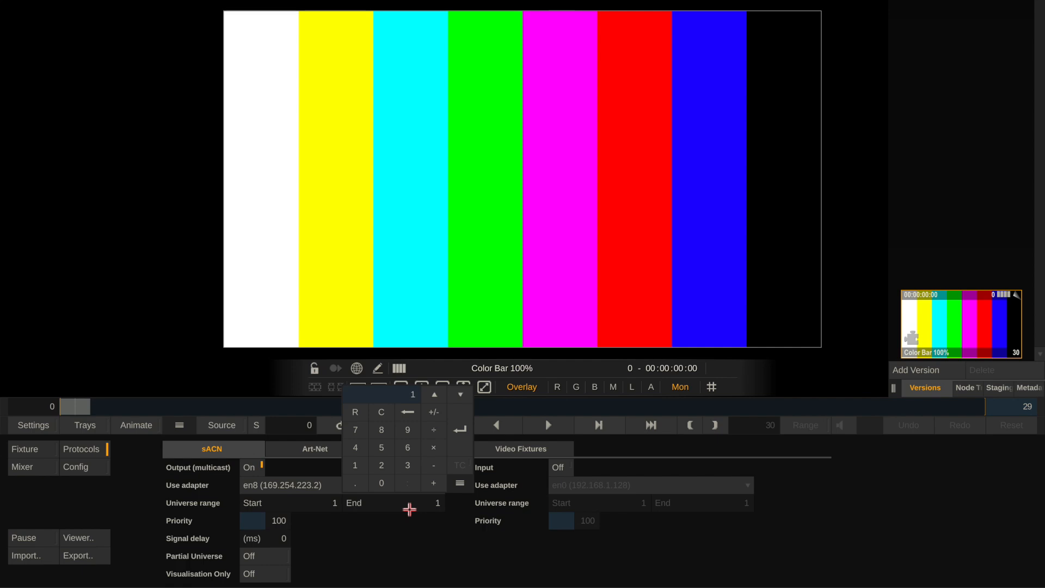
pyautogui.write('50')
pyautogui.press('Return')
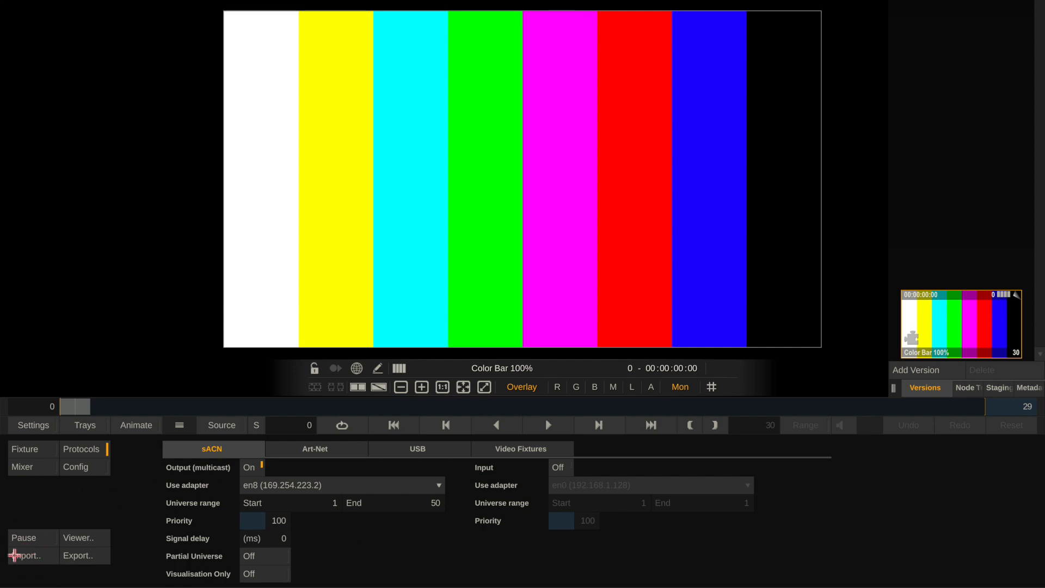
# Import the fixture profile Quasar RR50 p64 20px fw0.7b+0.8b.fdmx and position the fixture across the green and magenta bars.
pyautogui.click(16, 555)
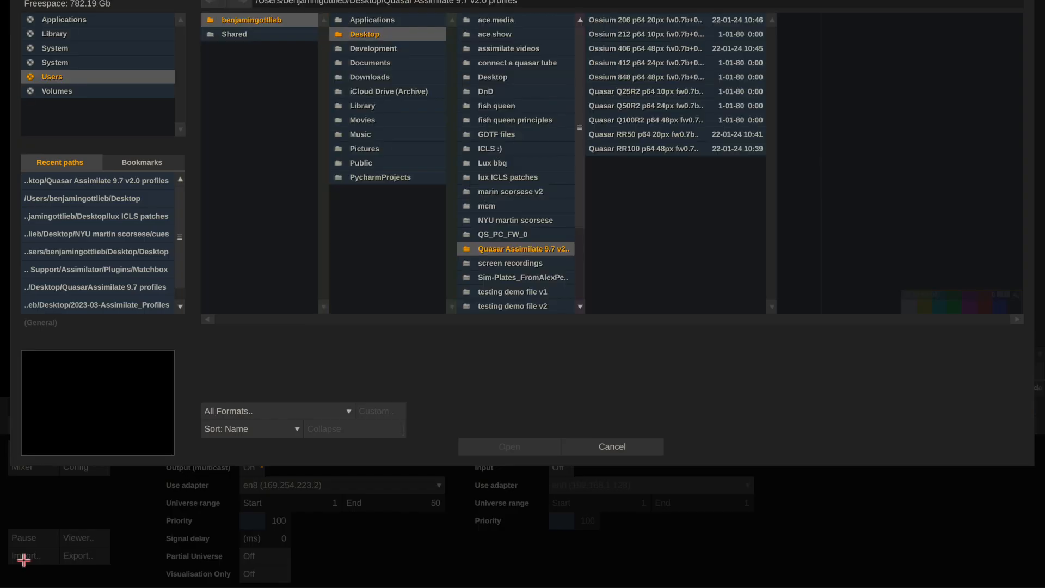
pyautogui.click(92, 181)
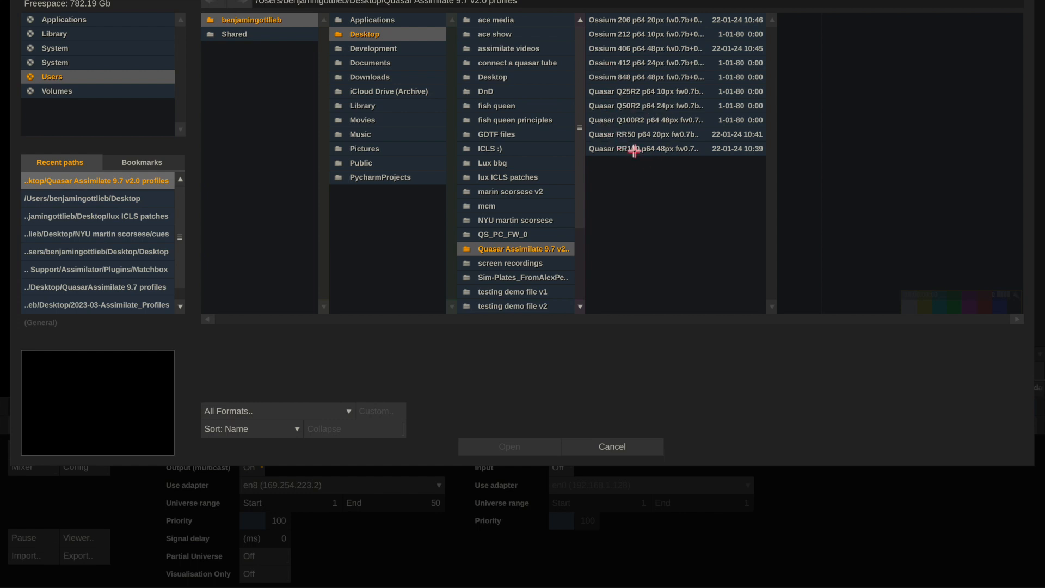
pyautogui.click(631, 134)
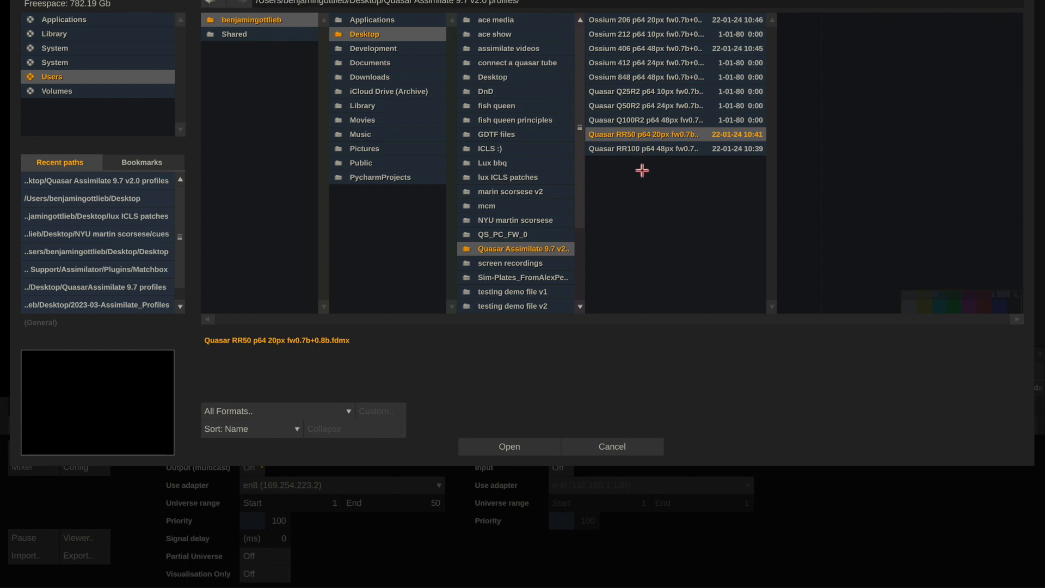
pyautogui.click(525, 447)
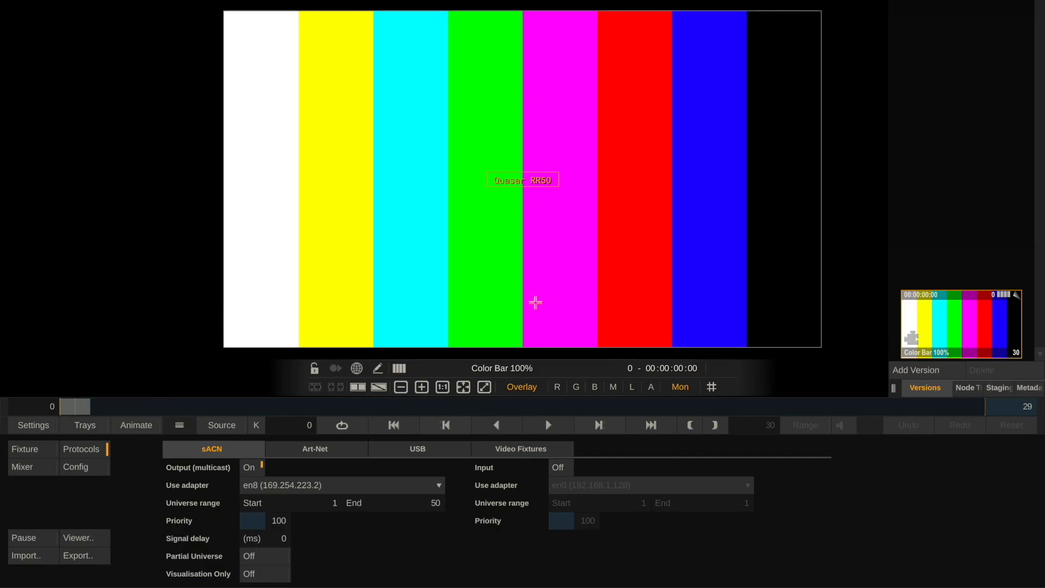
pyautogui.moveTo(510, 186)
pyautogui.mouseDown()
pyautogui.moveTo(509, 223)
pyautogui.moveTo(452, 210)
pyautogui.moveTo(395, 250)
pyautogui.moveTo(601, 218)
pyautogui.moveTo(515, 170)
pyautogui.moveTo(427, 214)
pyautogui.moveTo(500, 196)
pyautogui.mouseUp()
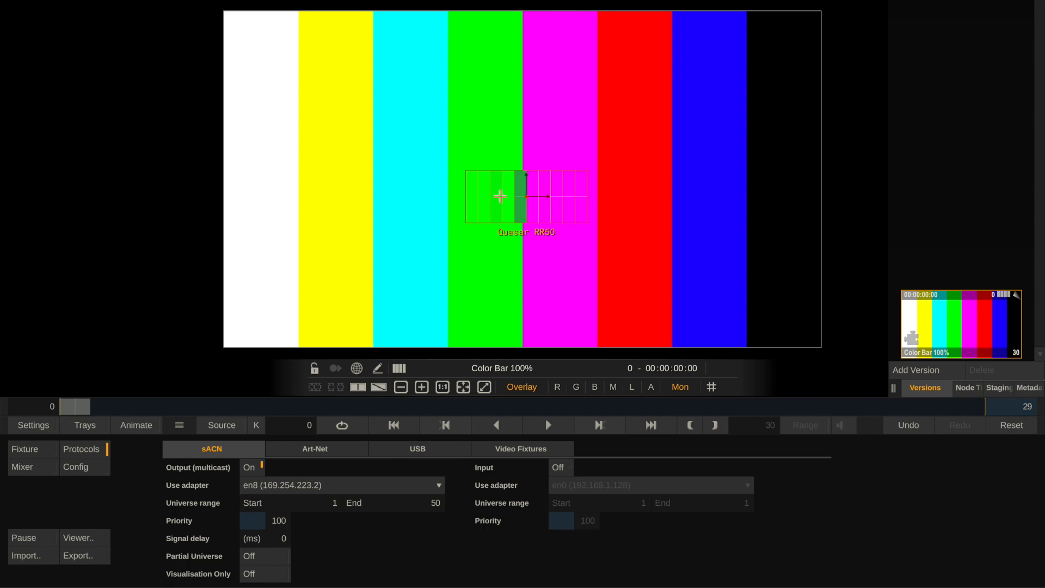
# Examine the Quasar RR50's patching and its channel list down to the global channels.
pyautogui.click(16, 451)
pyautogui.click(266, 449)
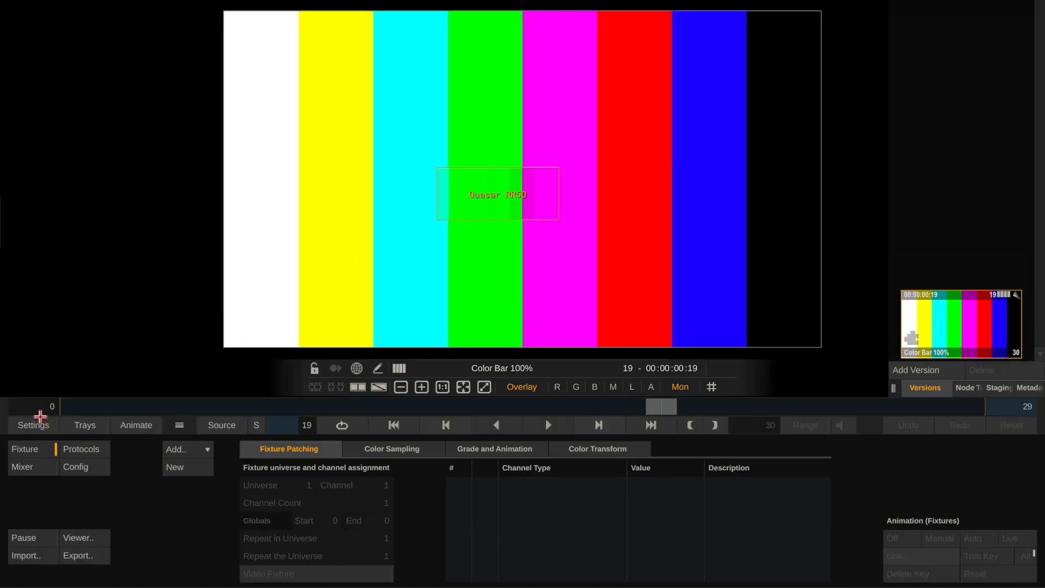
pyautogui.click(484, 223)
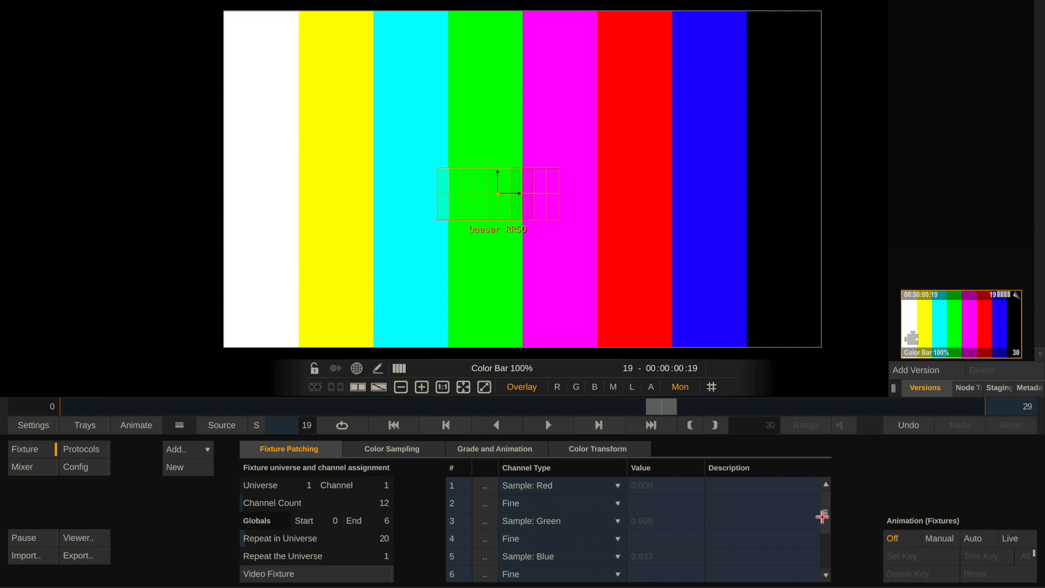
pyautogui.scroll(-2, 822, 514)
pyautogui.scroll(2, 821, 512)
pyautogui.moveTo(1, 465)
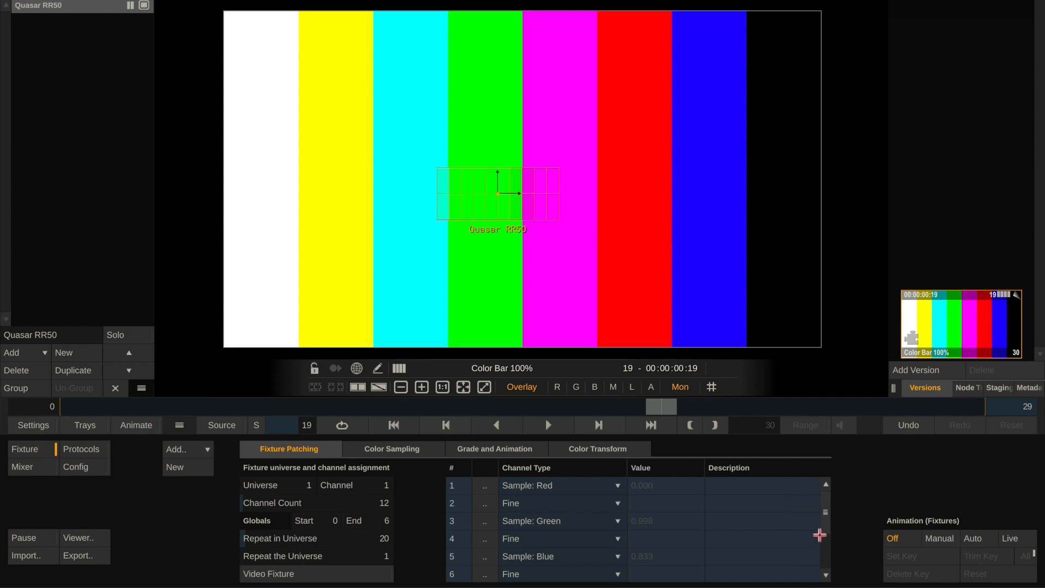
pyautogui.moveTo(825, 525); pyautogui.dragTo(825, 517)
pyautogui.moveTo(828, 523); pyautogui.dragTo(829, 553)
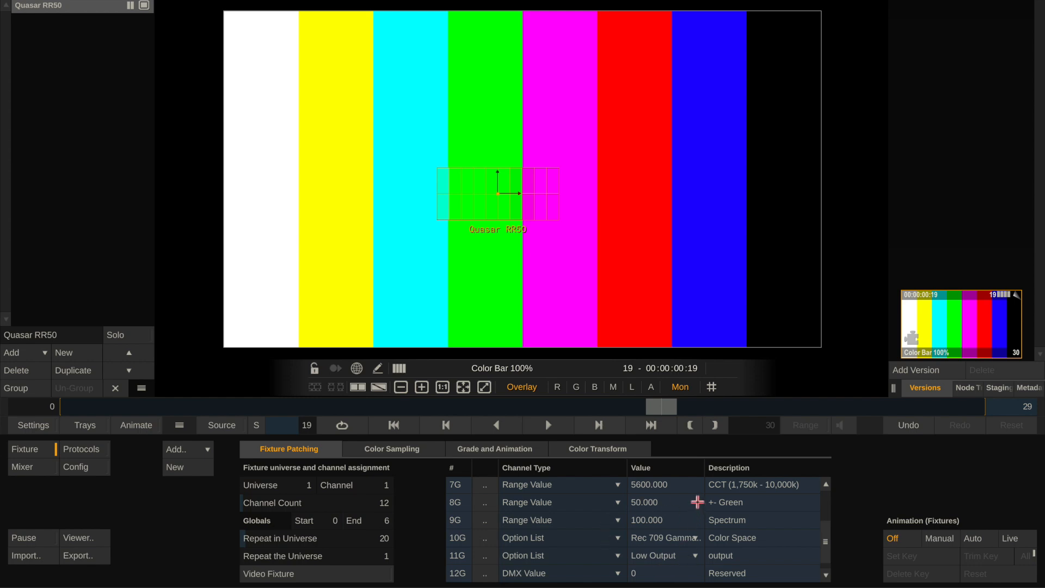
# Try the Med. Output and High Output options on the fixture's output channel and return it to Low Output.
pyautogui.click(653, 560)
pyautogui.click(653, 542)
pyautogui.click(652, 555)
pyautogui.click(652, 555)
pyautogui.click(652, 554)
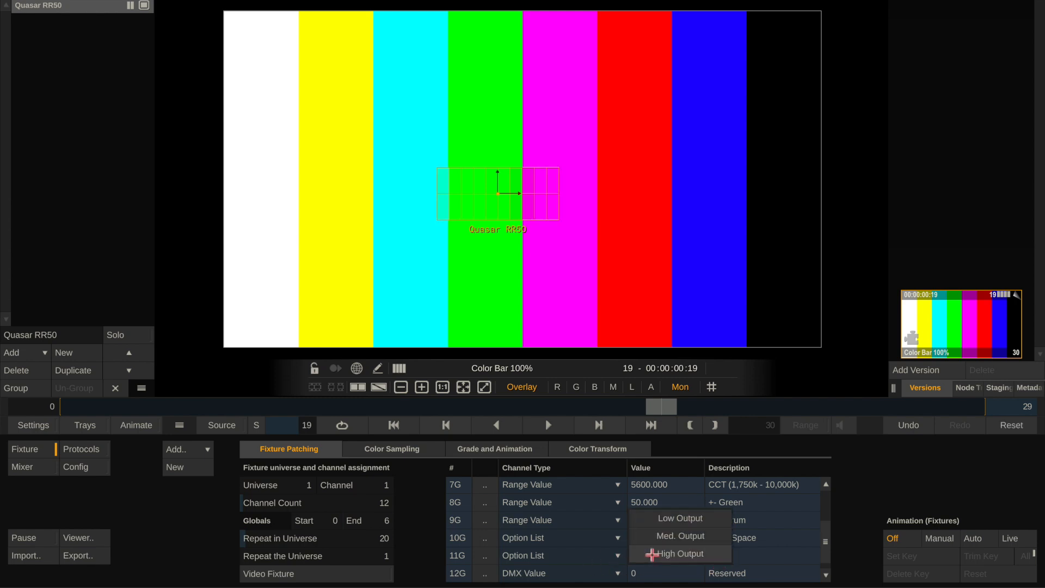
pyautogui.click(652, 543)
pyautogui.click(653, 553)
pyautogui.click(657, 521)
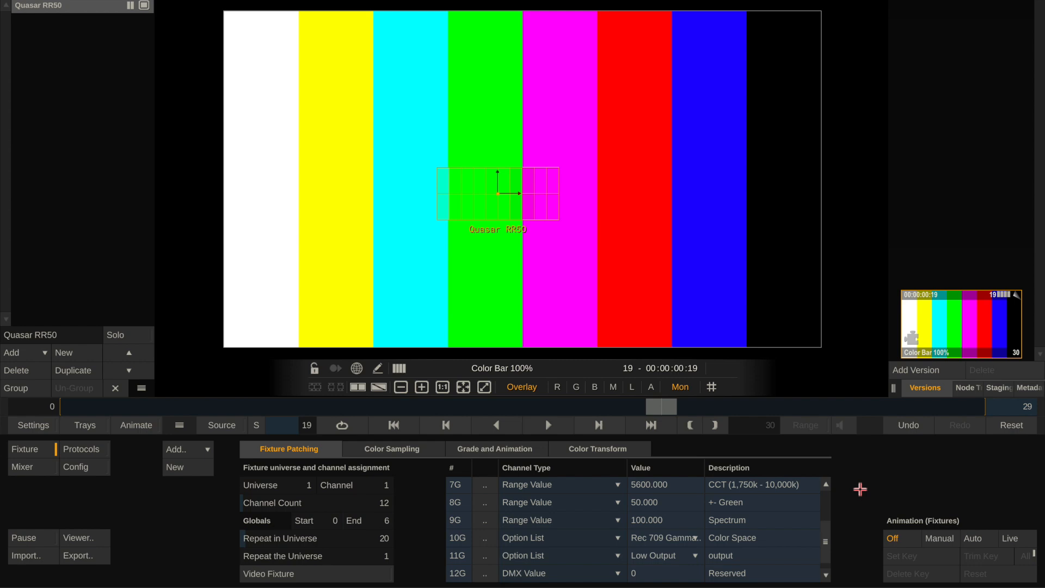
# Try color temperatures of 6500 and 3200 on the fixture's global CCT channel.
pyautogui.click(646, 490)
pyautogui.write('65')
pyautogui.write('00')
pyautogui.press('Return')
pyautogui.click(649, 482)
pyautogui.write('32')
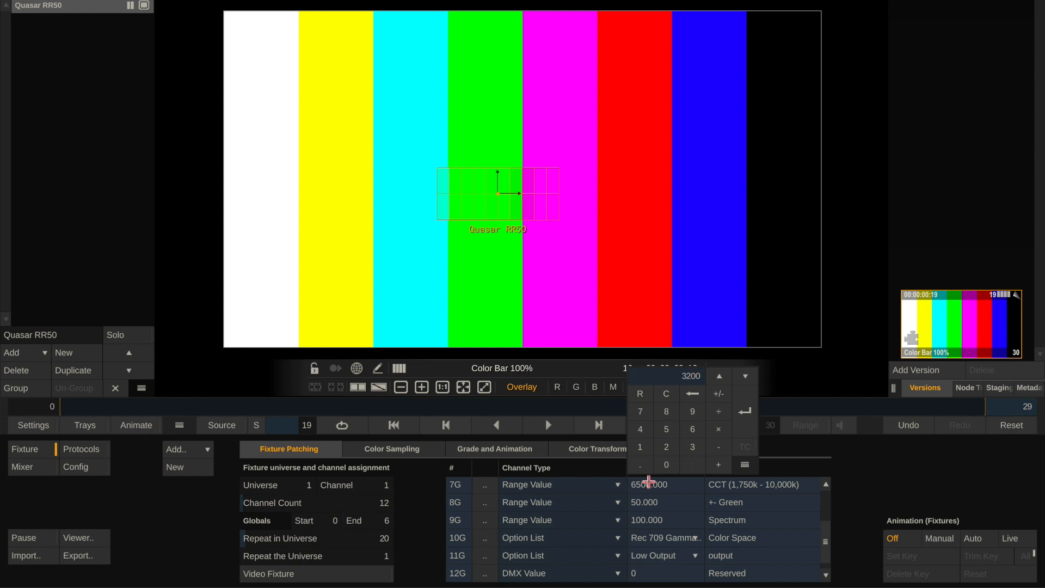
pyautogui.write('00')
pyautogui.press('Return')
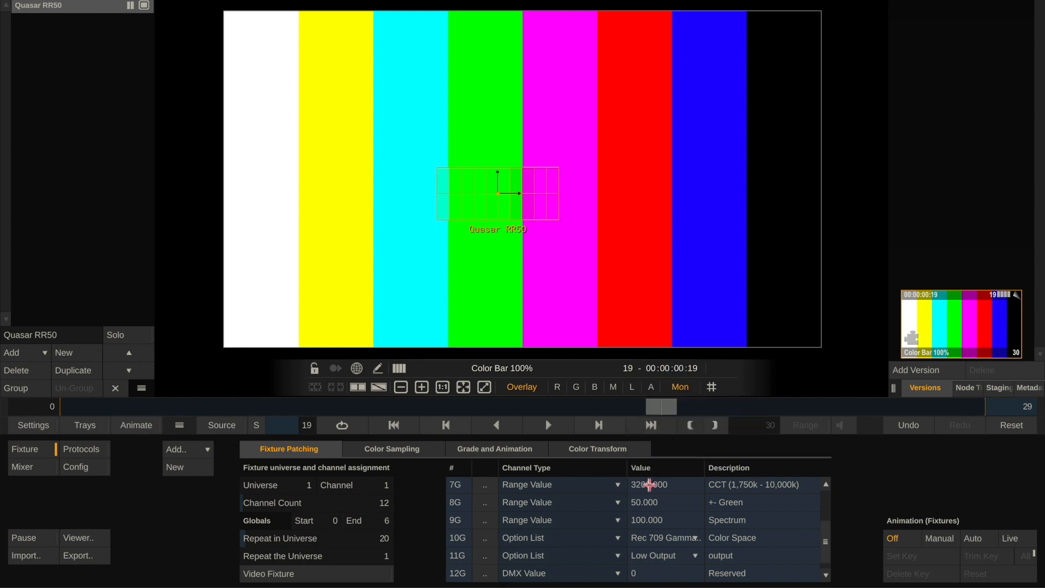
# Set the fixture's global CCT channel to 6500.
pyautogui.click(649, 484)
pyautogui.write('6500')
pyautogui.press('Return')
# Try values of 55, 60 and 40 on the fixture's global +- Green channel.
pyautogui.click(645, 501)
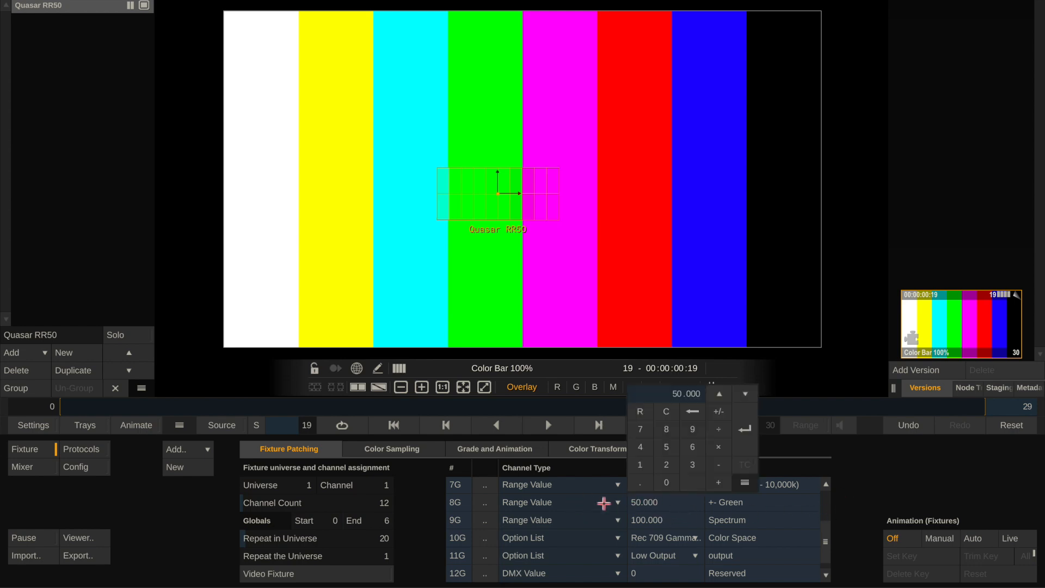
pyautogui.click(851, 496)
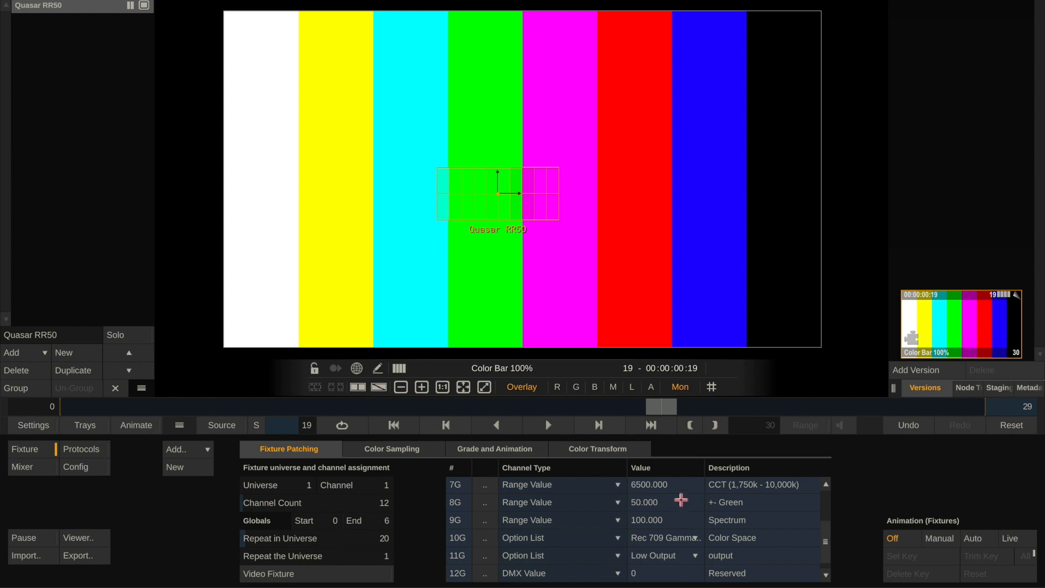
pyautogui.click(651, 501)
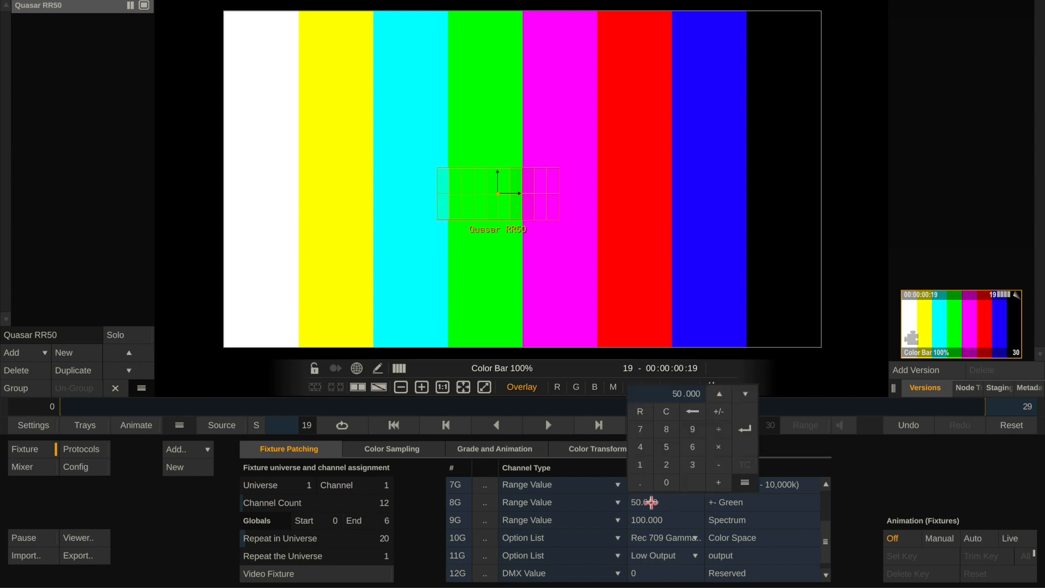
pyautogui.write('55')
pyautogui.press('Return')
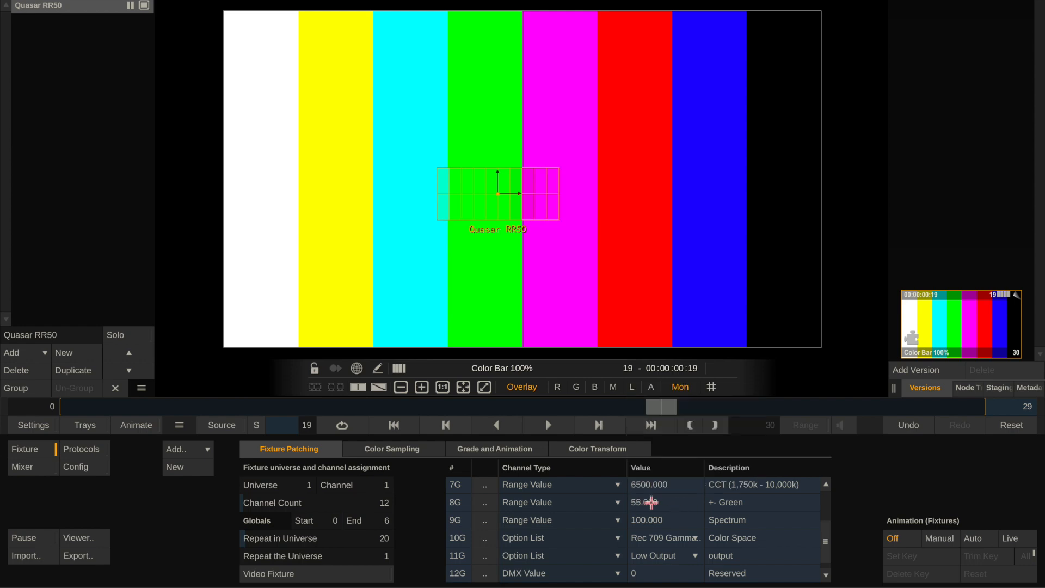
pyautogui.click(650, 501)
pyautogui.write('60')
pyautogui.press('Return')
pyautogui.click(647, 502)
pyautogui.write('40')
pyautogui.press('Return')
# Set the fixture's global +- Green channel to 50.
pyautogui.click(645, 503)
pyautogui.write('50')
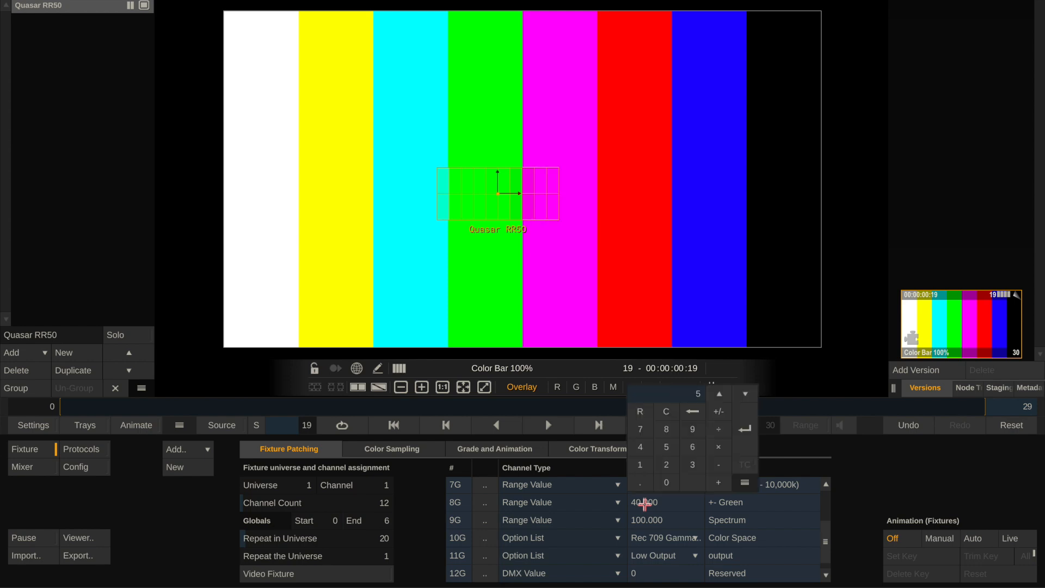
pyautogui.press('Return')
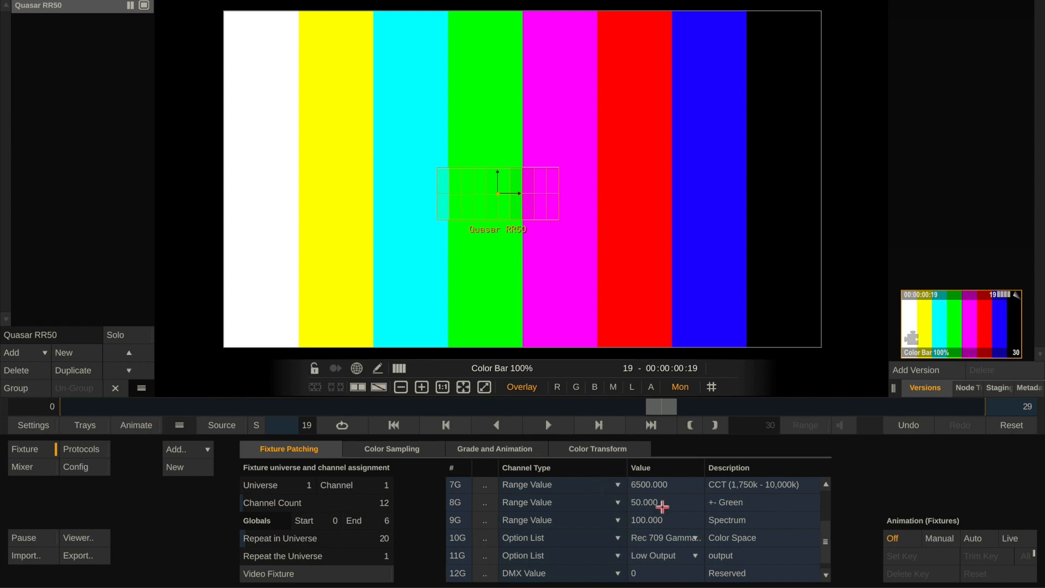
# Alternate the fixture's global Spectrum channel between 0 and 100 twice, ending at 100.
pyautogui.click(678, 523)
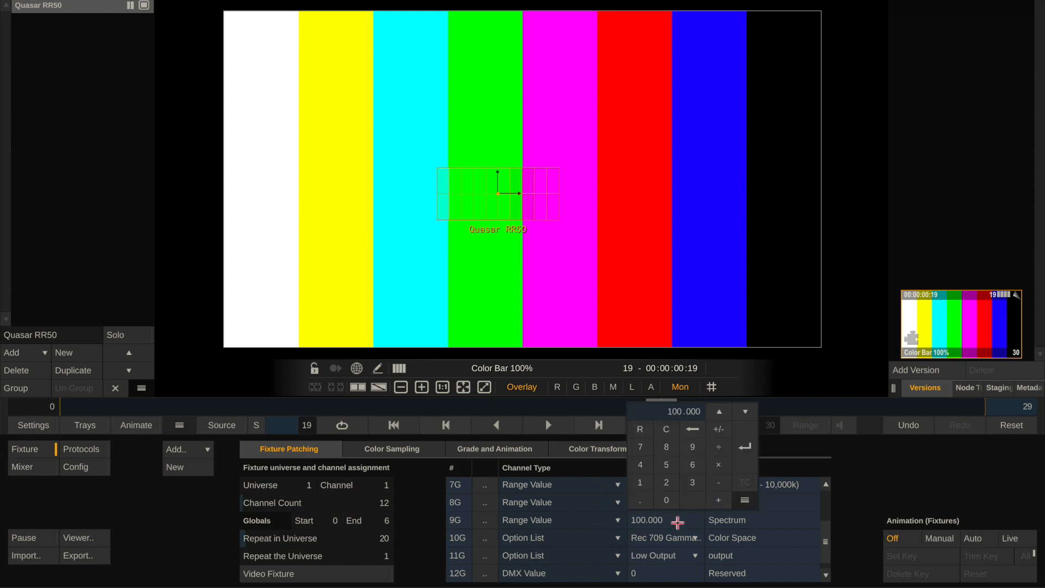
pyautogui.click(662, 496)
pyautogui.press('Return')
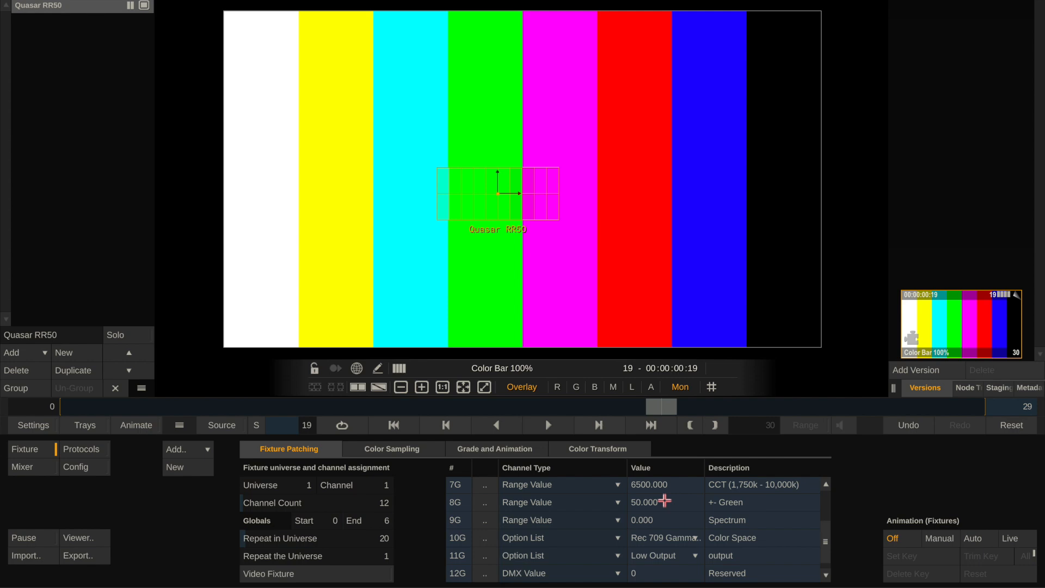
pyautogui.click(662, 523)
pyautogui.write('100')
pyautogui.press('Return')
pyautogui.click(659, 523)
pyautogui.write('0')
pyautogui.press('Return')
pyautogui.click(659, 523)
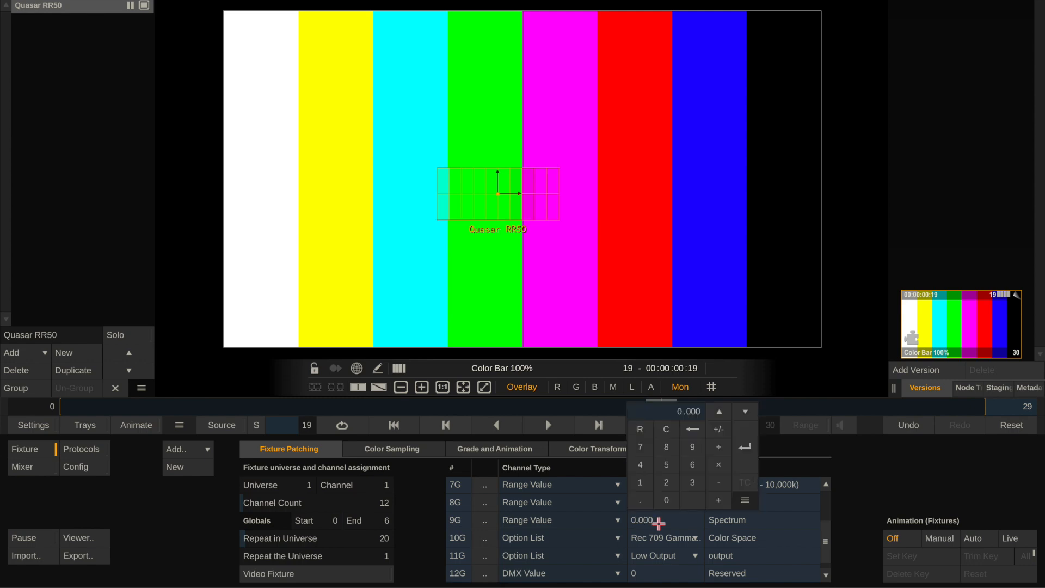
pyautogui.write('100')
pyautogui.press('Return')
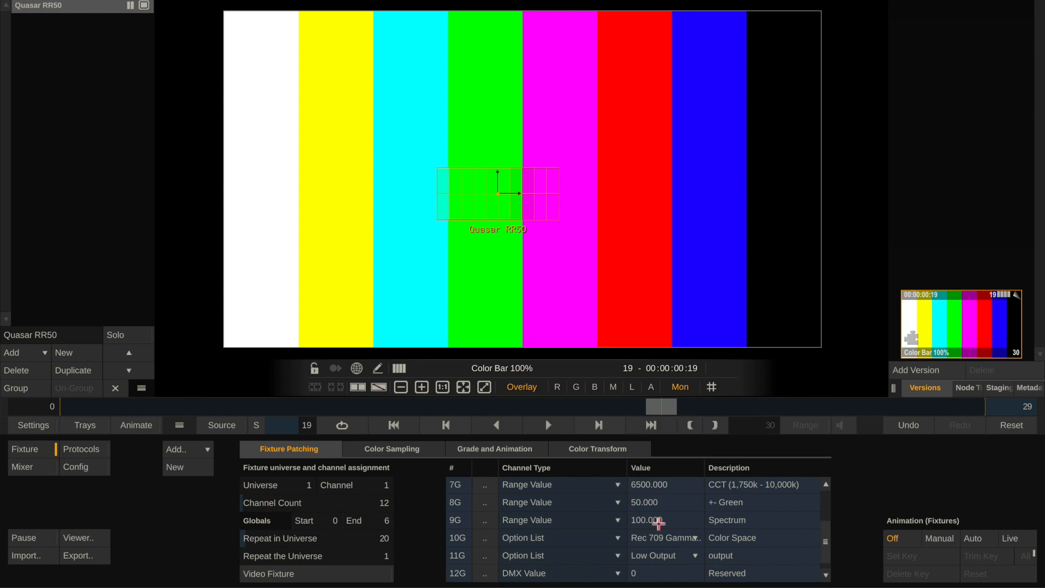
# Try a value of 50 on the fixture's global Spectrum channel and return it to 100.
pyautogui.click(659, 523)
pyautogui.write('50')
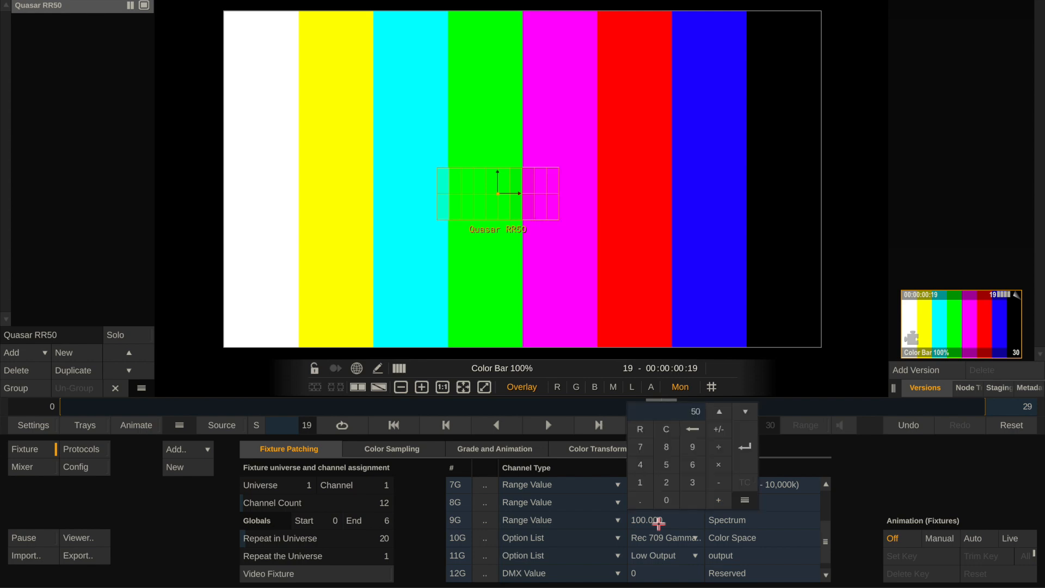
pyautogui.press('Return')
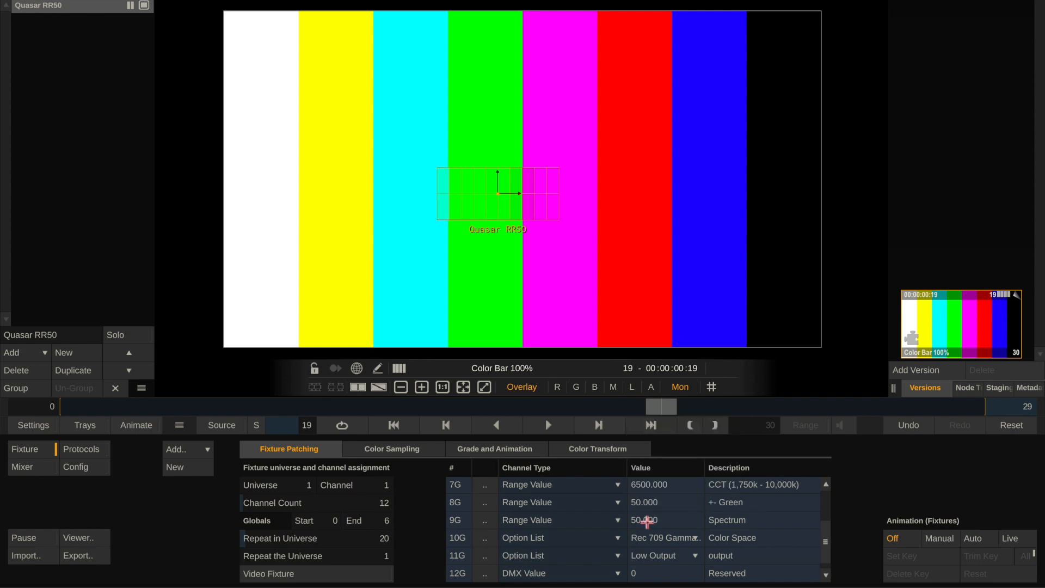
pyautogui.click(648, 521)
pyautogui.write('1')
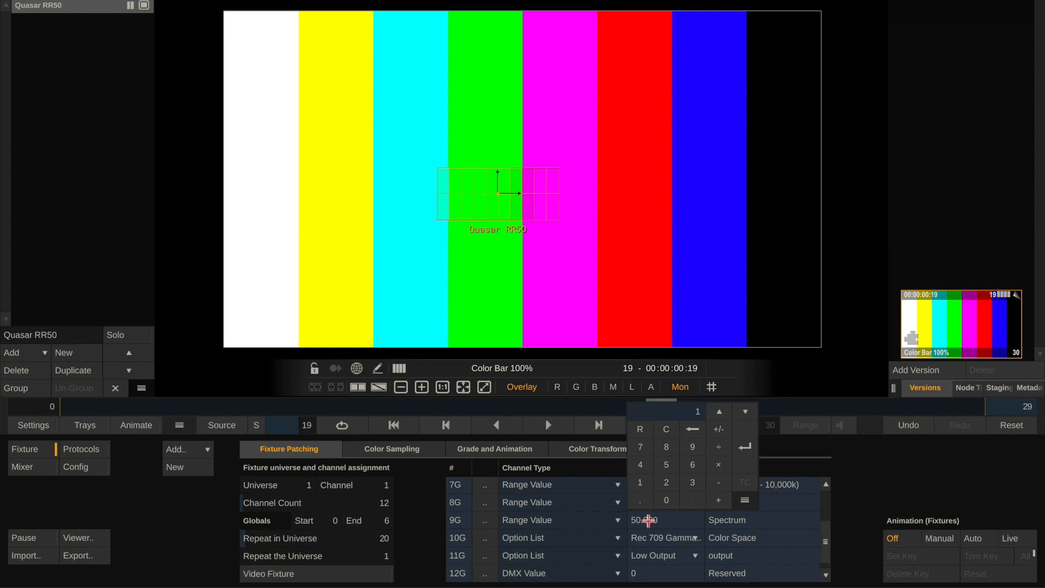
pyautogui.write('00')
pyautogui.press('Return')
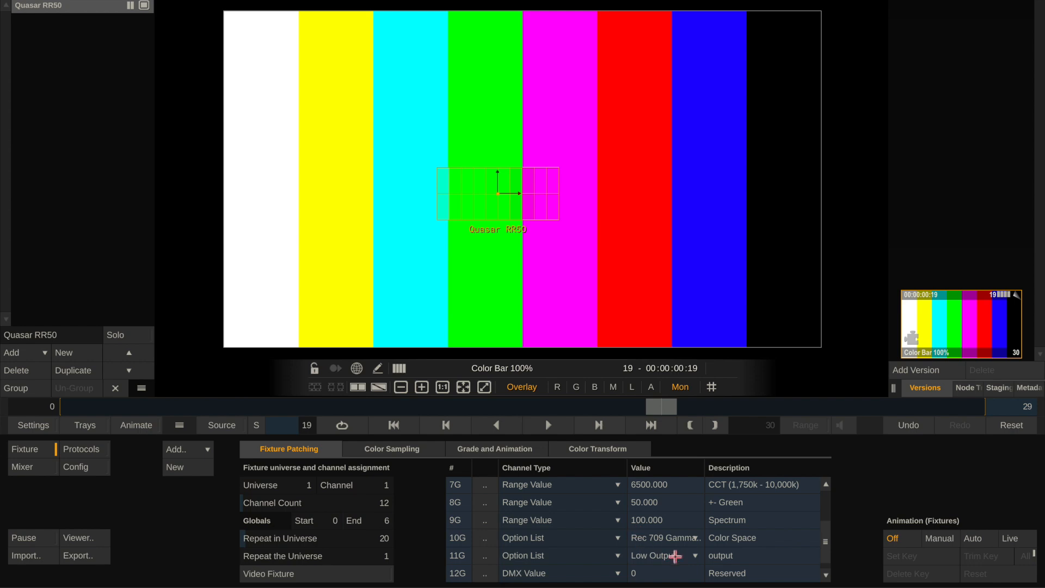
# Set the fixture's Color Space channel to RGBX and review the red, green and blue sample channels.
pyautogui.click(687, 543)
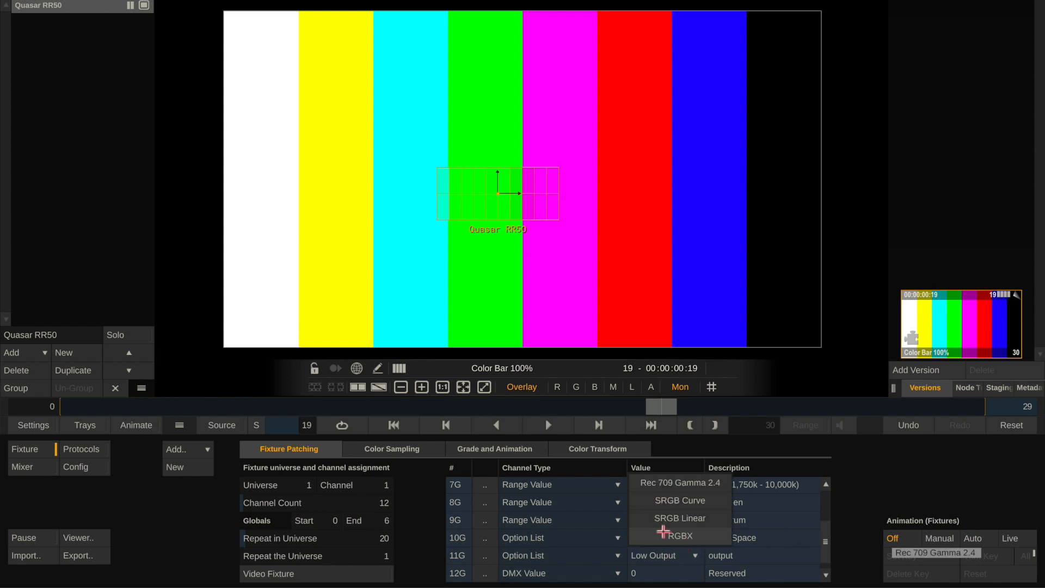
pyautogui.click(701, 538)
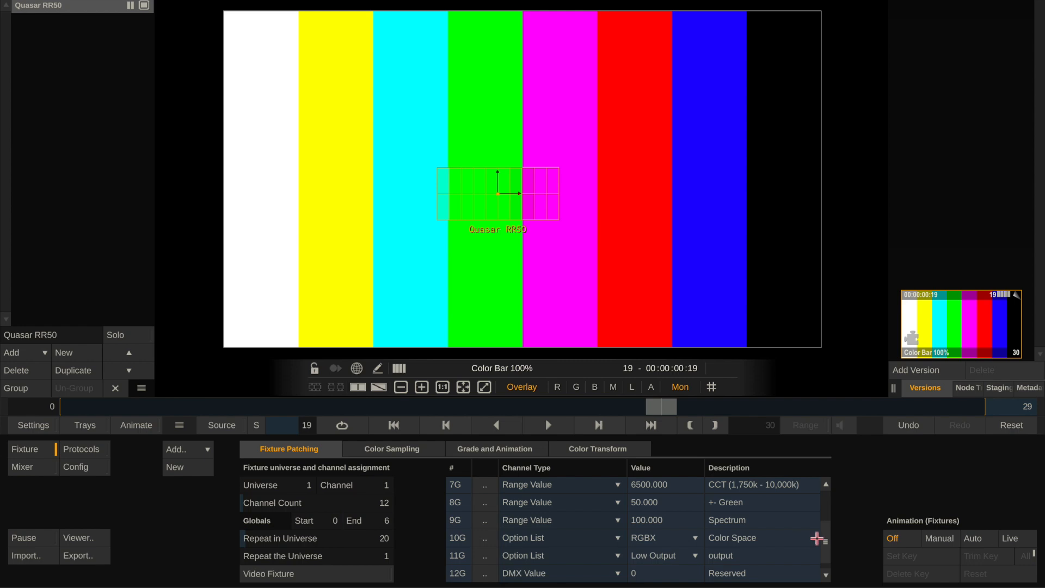
pyautogui.moveTo(824, 538); pyautogui.dragTo(822, 507)
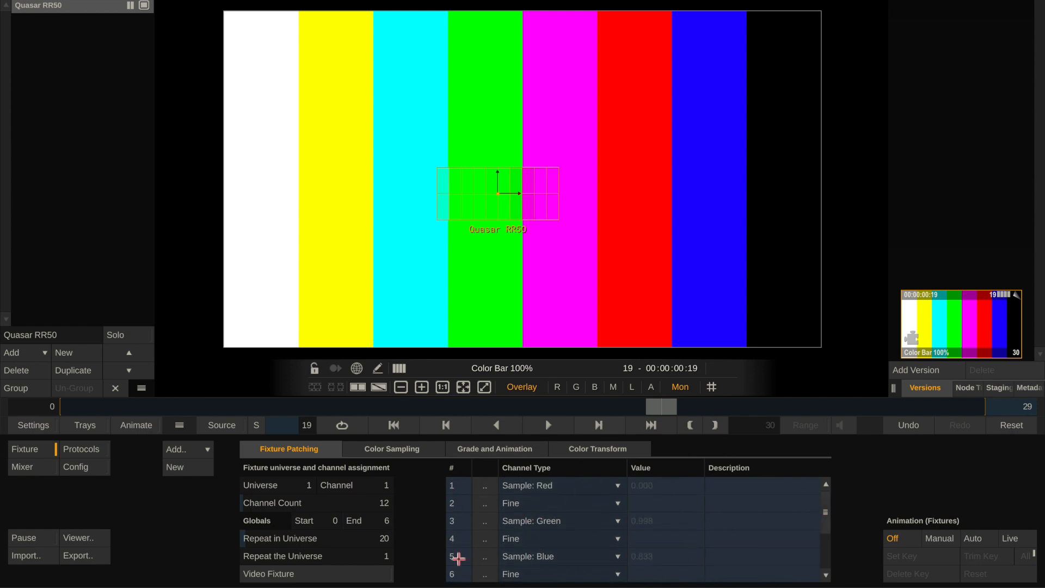
pyautogui.moveTo(825, 504); pyautogui.dragTo(830, 537)
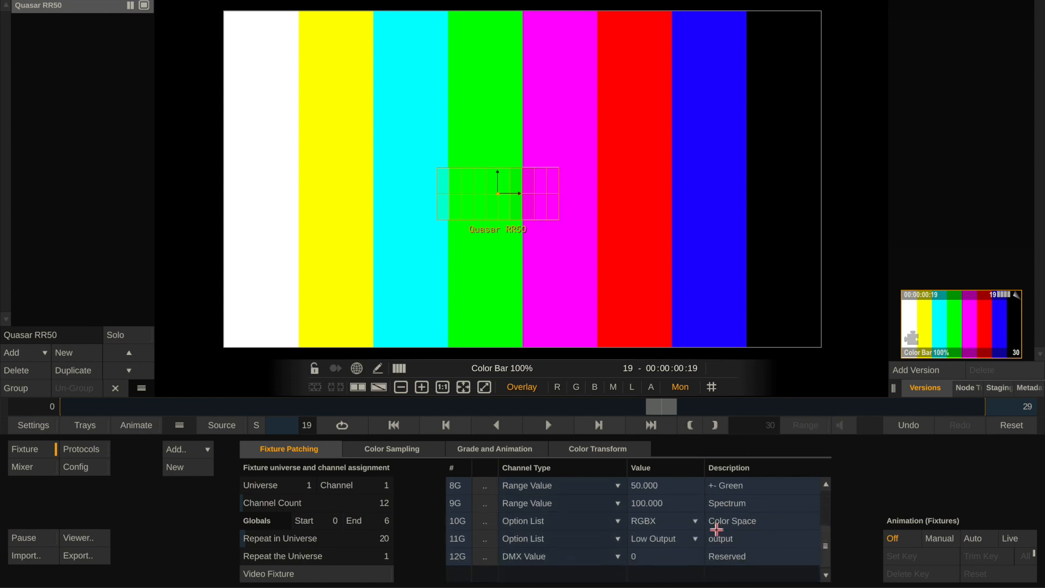
# Try Rec 709 Gamma 2.4, SRGB Curve, SRGB Linear and RGBX on the fixture's Color Space channel.
pyautogui.click(664, 526)
pyautogui.click(671, 464)
pyautogui.click(666, 518)
pyautogui.click(665, 481)
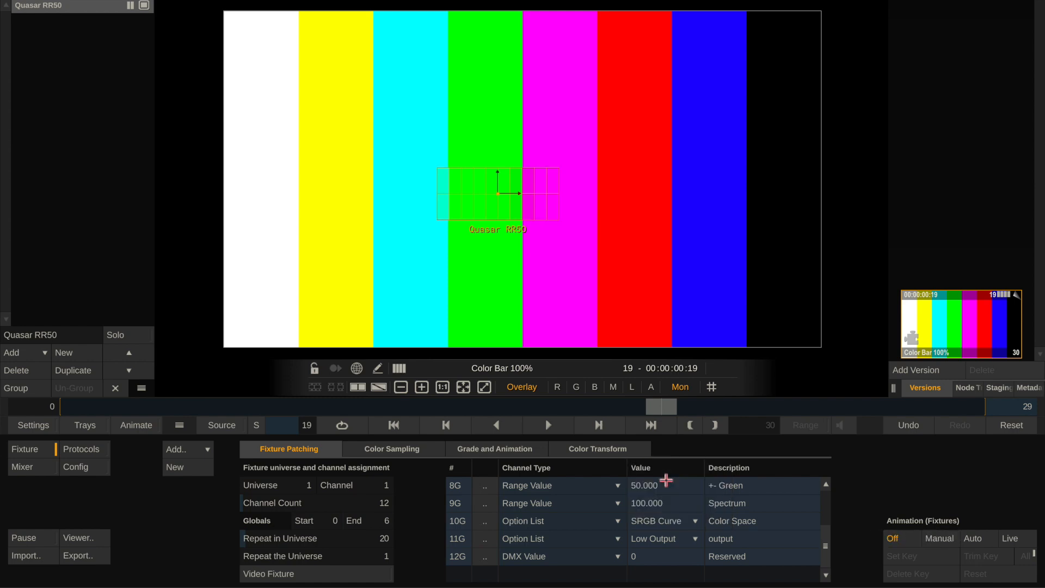
pyautogui.click(653, 521)
pyautogui.click(654, 501)
pyautogui.click(654, 521)
pyautogui.click(656, 465)
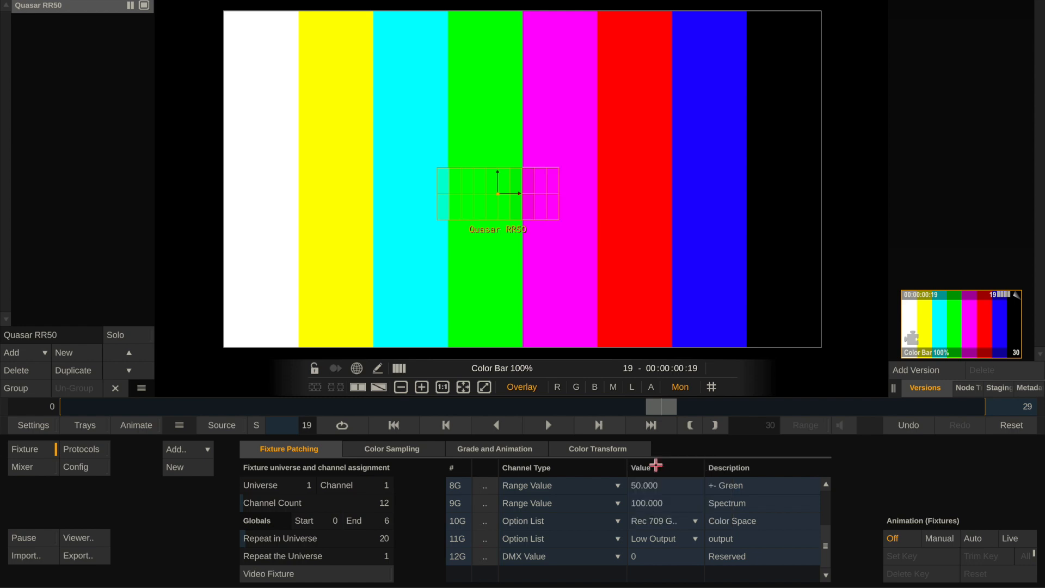
pyautogui.click(658, 521)
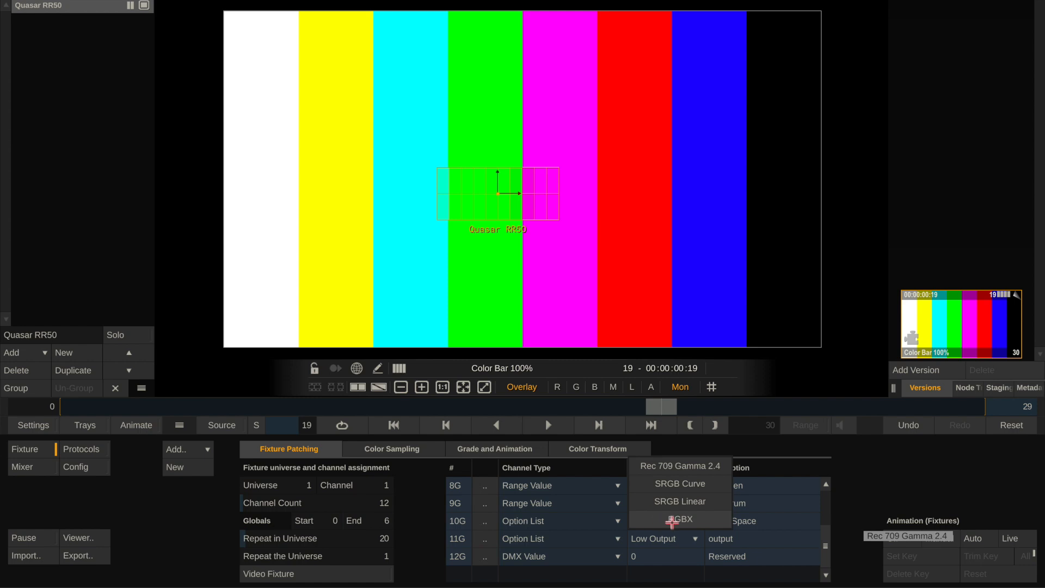
pyautogui.click(675, 520)
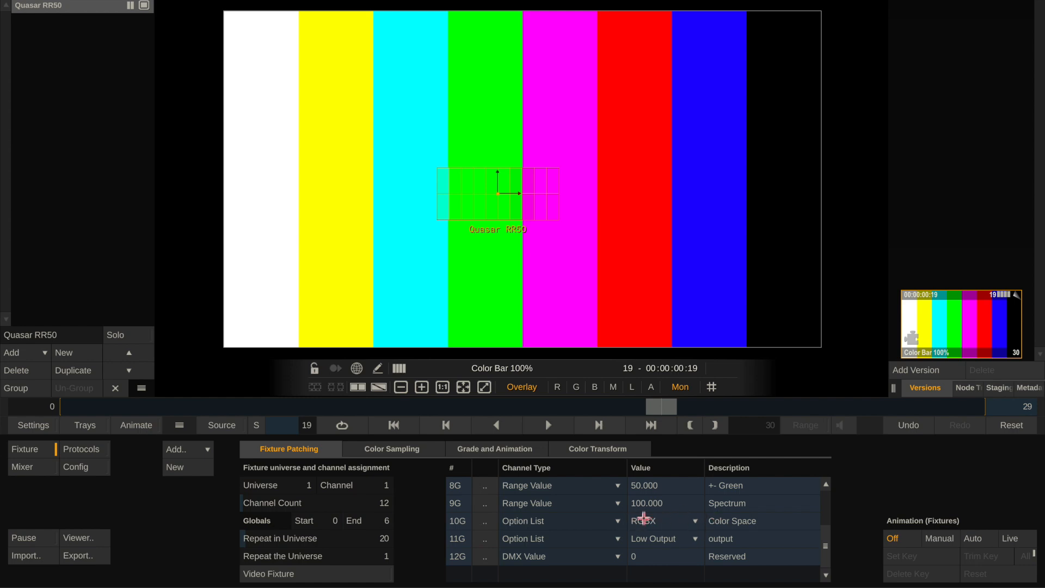
# Set the fixture's Color Space channel to Rec 709 Gamma 2.4 and its output channel to High Output.
pyautogui.click(650, 516)
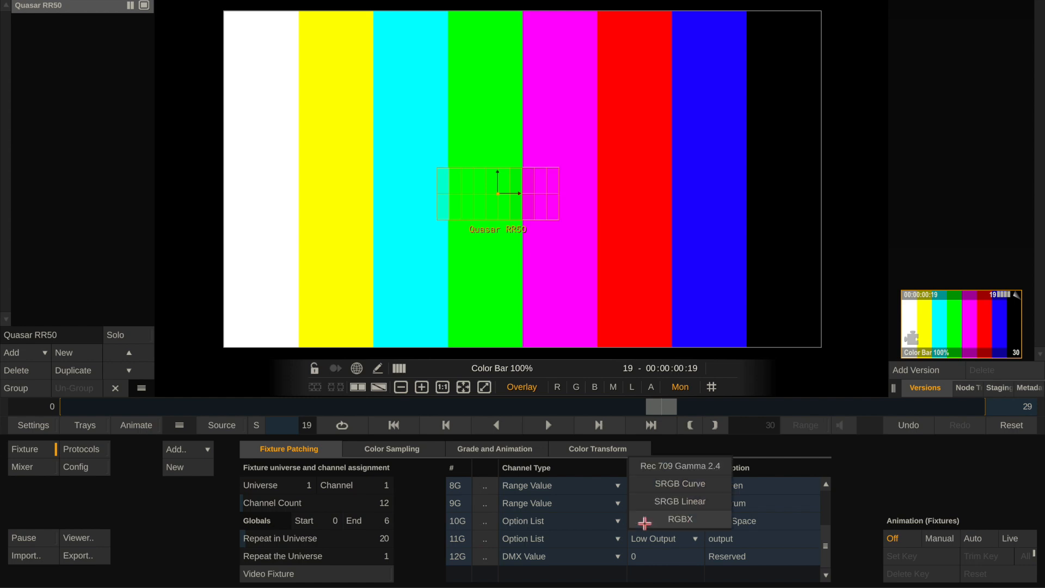
pyautogui.click(669, 468)
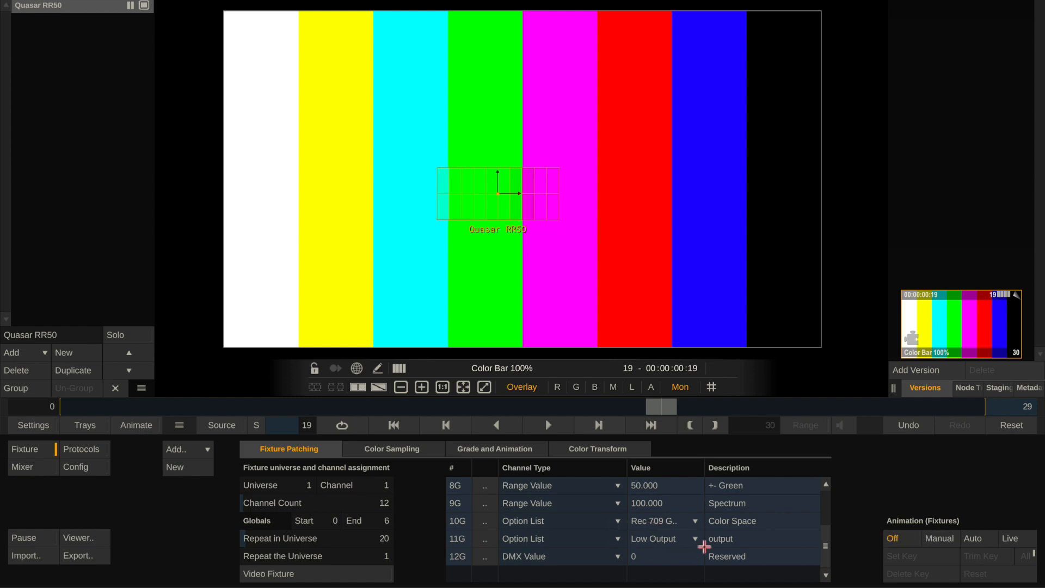
pyautogui.click(675, 540)
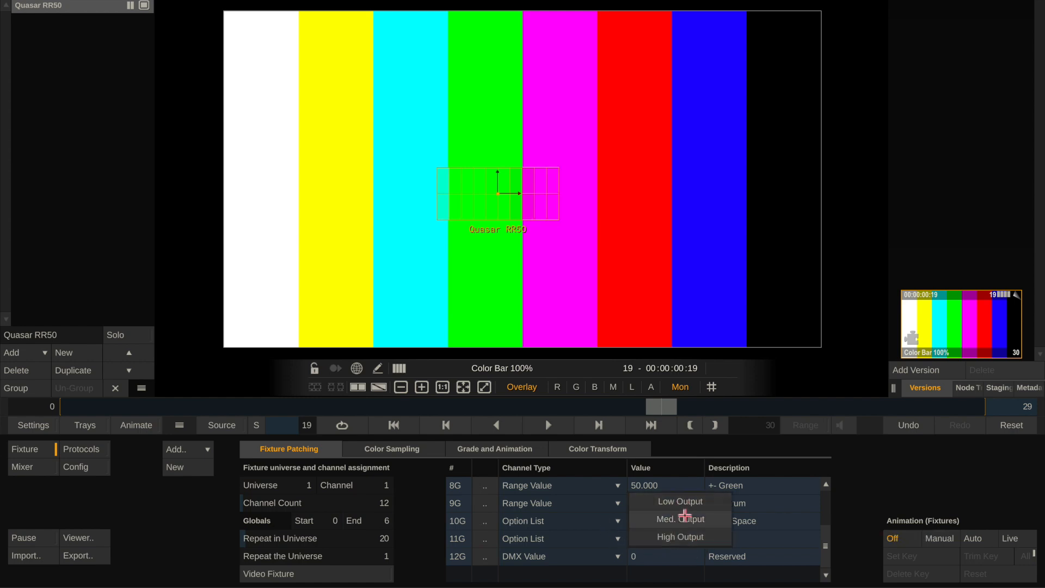
pyautogui.click(686, 538)
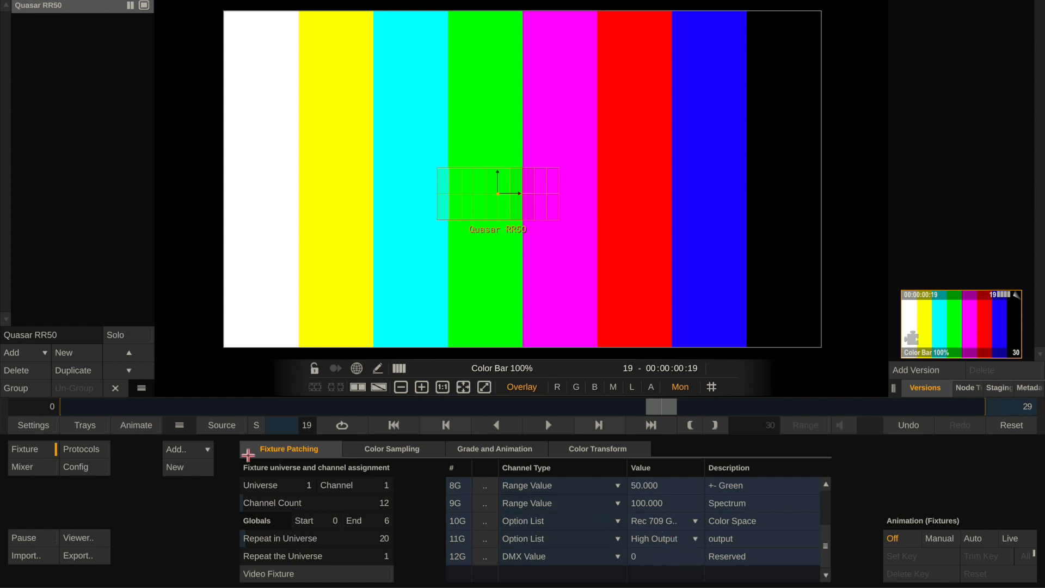
# Show the fixture mixer and nudge the Quasar RR50 sample region slightly down and to the left over the color bars.
pyautogui.click(37, 469)
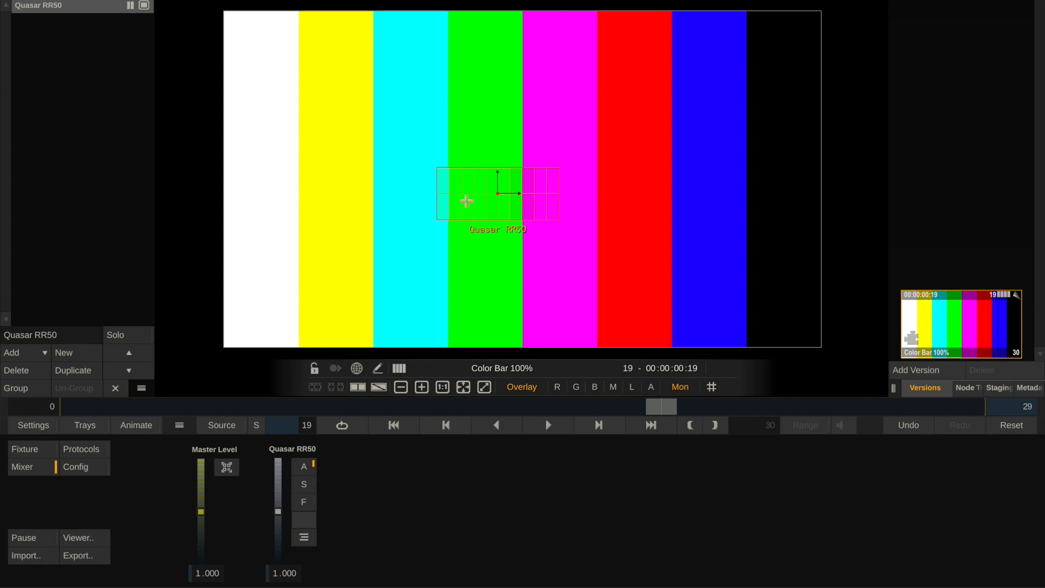
pyautogui.moveTo(473, 196)
pyautogui.mouseDown()
pyautogui.moveTo(534, 239)
pyautogui.moveTo(468, 201)
pyautogui.mouseUp()
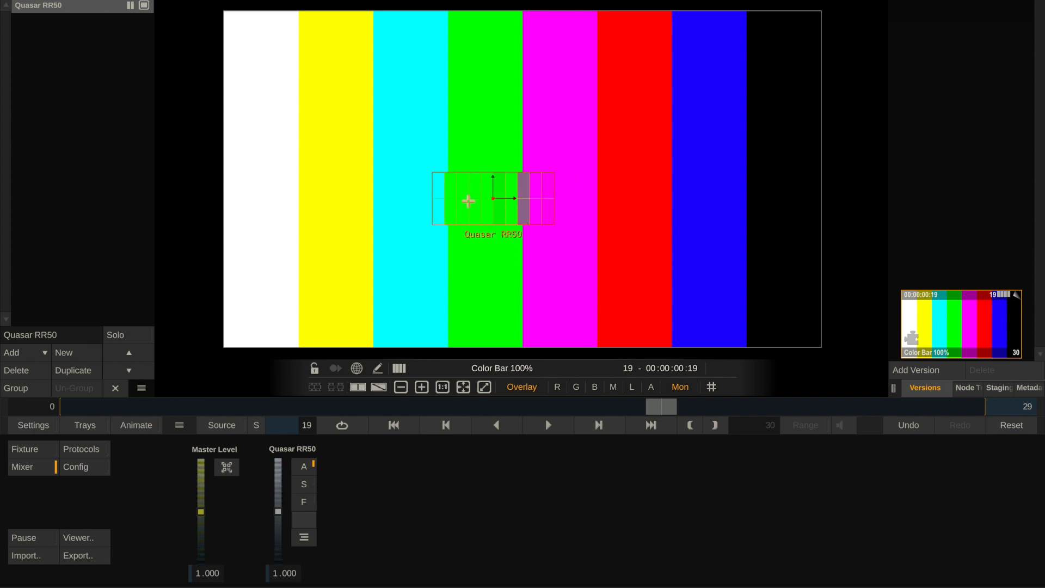
# Try mixer levels of 0.8 and 0.5 for the Quasar RR50.
pyautogui.click(288, 568)
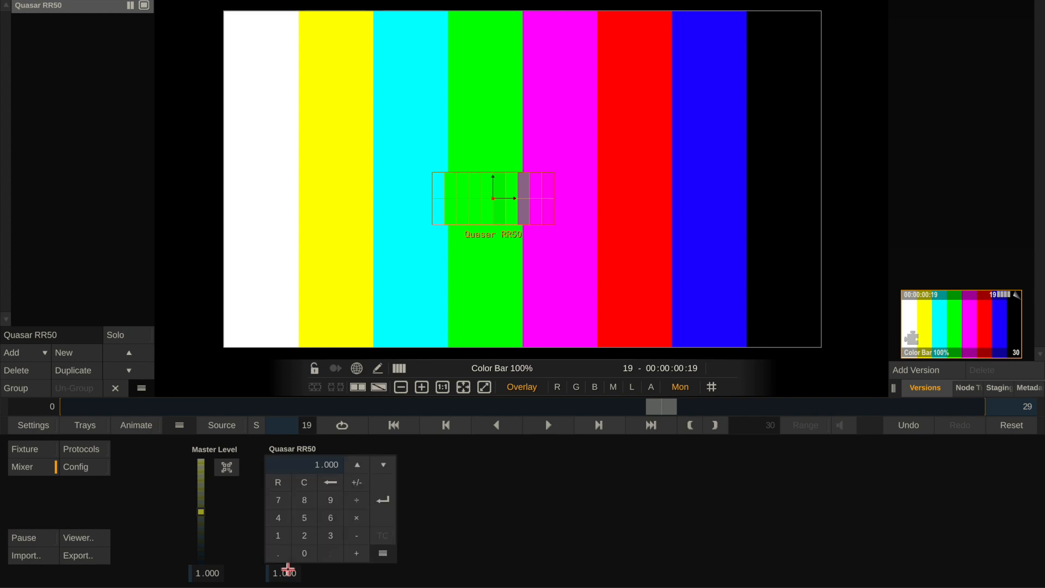
pyautogui.write('.8')
pyautogui.press('Return')
pyautogui.click(287, 570)
pyautogui.write('.5')
pyautogui.press('Return')
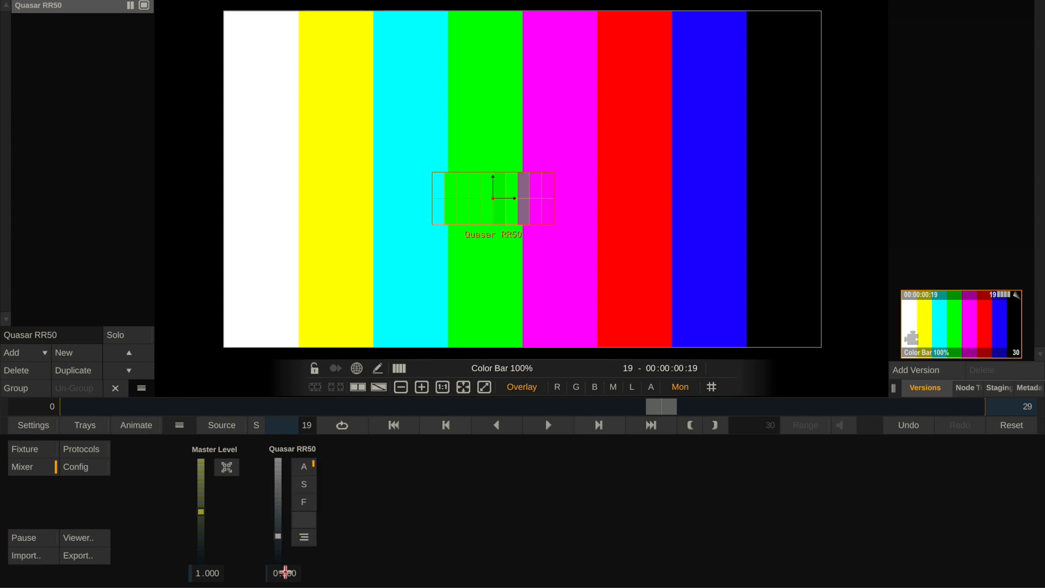
# Try mixer levels of 0.25 and 0.05 for the Quasar RR50 and return its level to 1.
pyautogui.click(285, 572)
pyautogui.write('.25')
pyautogui.press('Return')
pyautogui.click(285, 572)
pyautogui.write('.05')
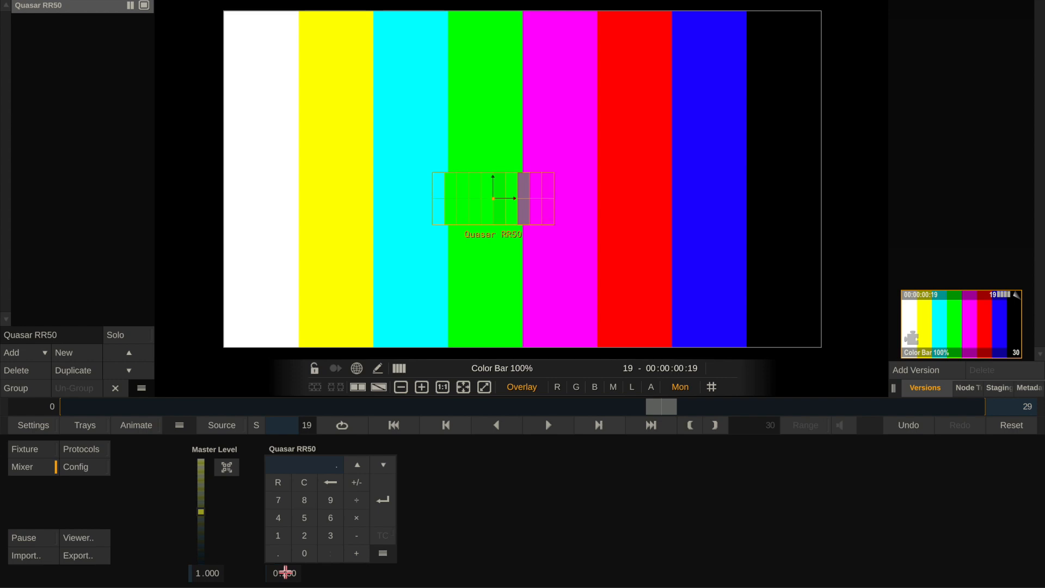
pyautogui.press('Return')
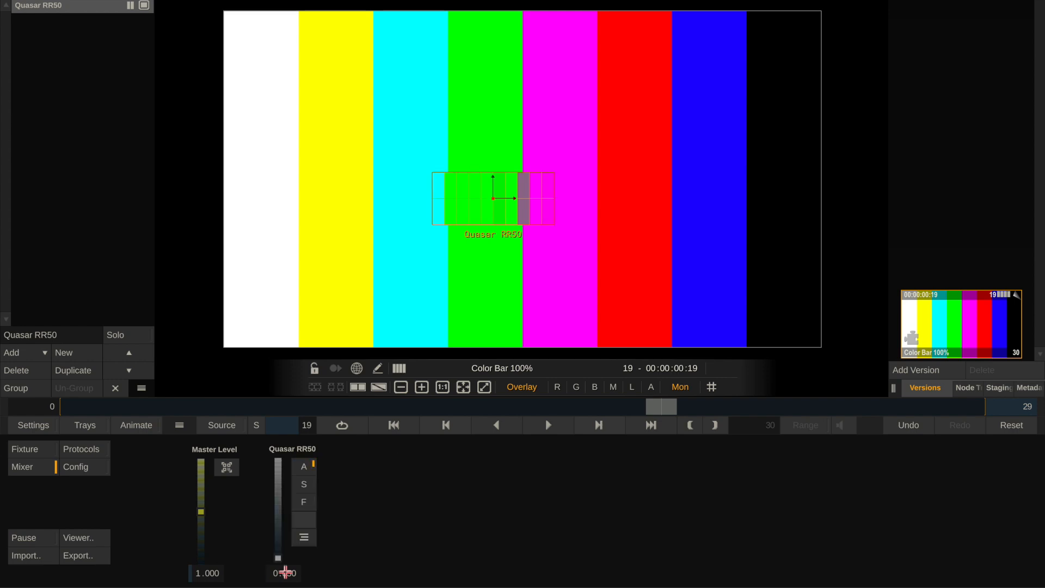
pyautogui.click(286, 572)
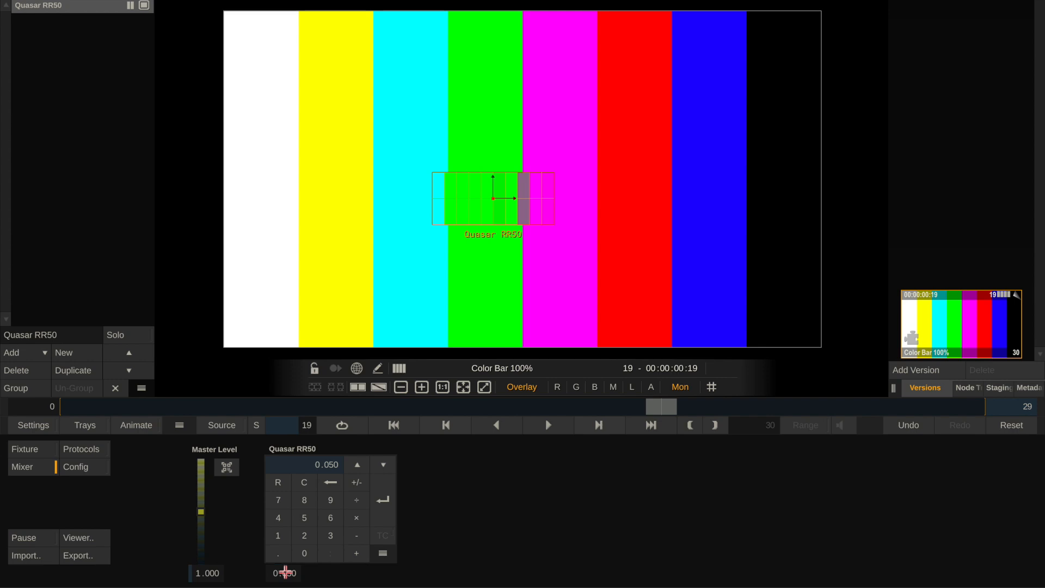
pyautogui.write('1.05')
pyautogui.press('Return')
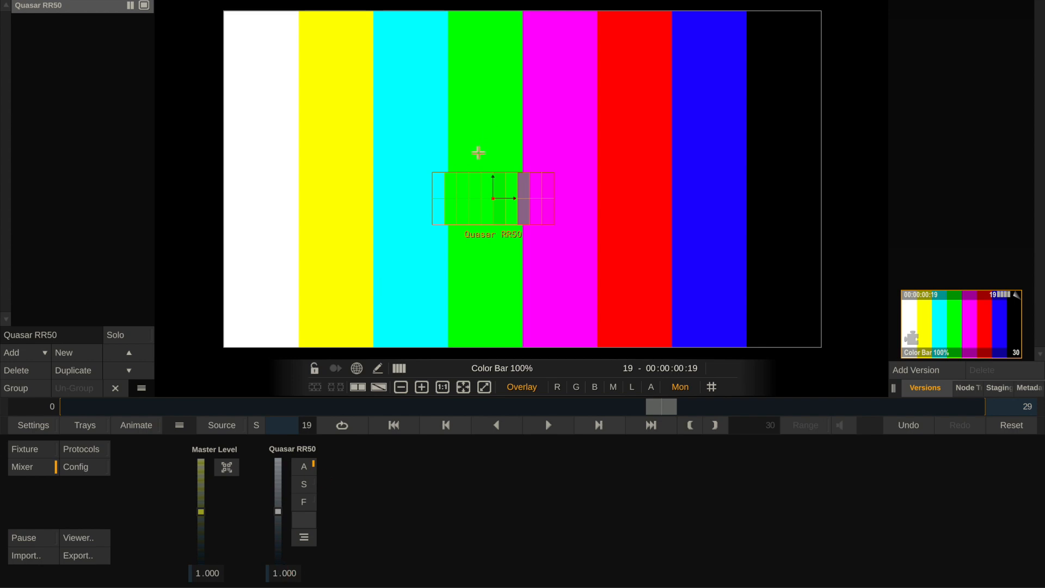
# Move the Quasar RR50 sample region over the boundary of the cyan and green bars and rotate it about 13 degrees clockwise.
pyautogui.moveTo(466, 192); pyautogui.dragTo(441, 156)
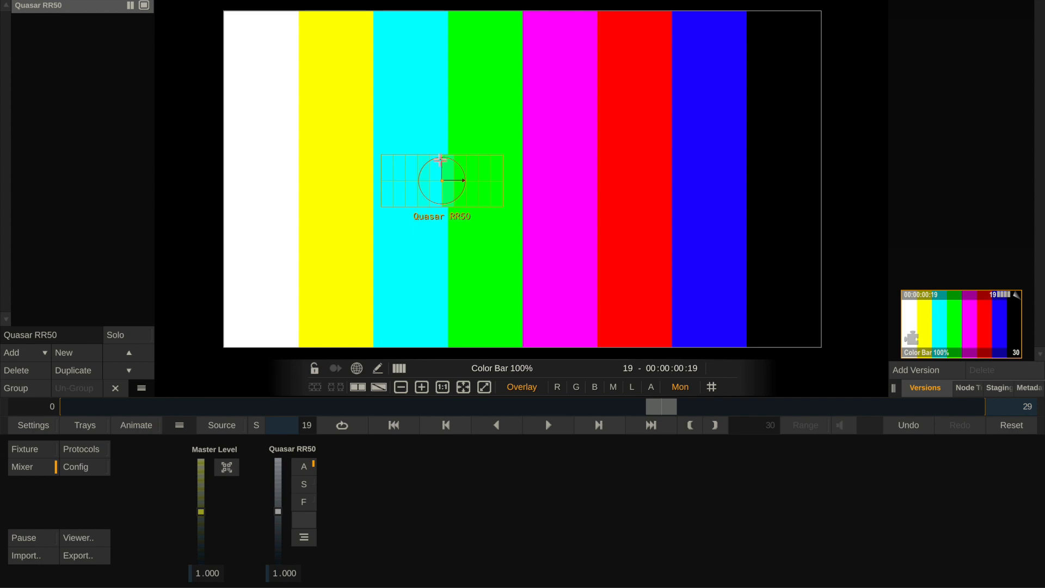
pyautogui.moveTo(441, 156)
pyautogui.mouseDown()
pyautogui.moveTo(457, 163)
pyautogui.moveTo(430, 161)
pyautogui.moveTo(419, 179)
pyautogui.moveTo(446, 157)
pyautogui.moveTo(443, 173)
pyautogui.mouseUp()
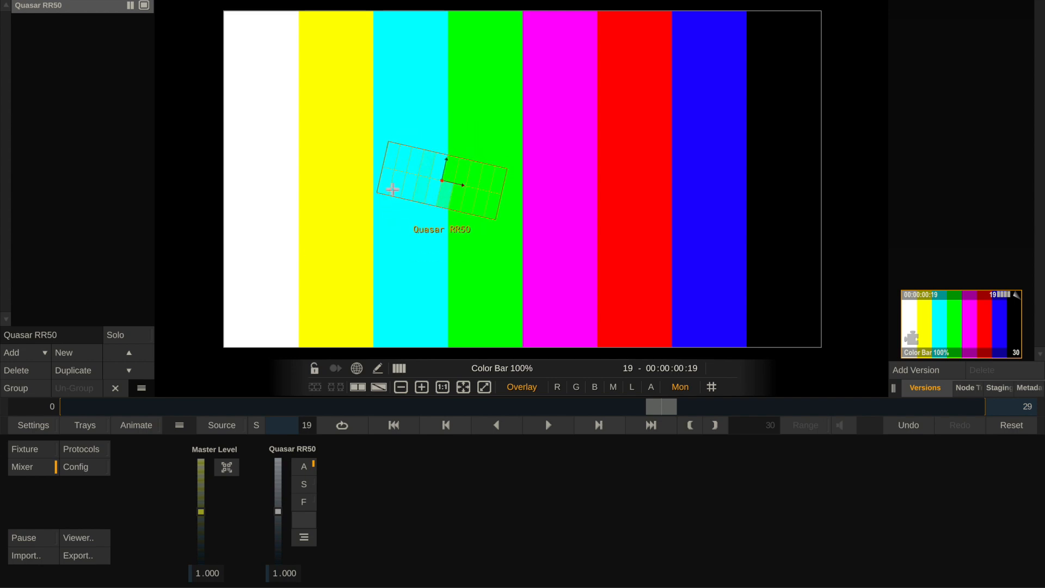
# Set the Quasar RR50 sample region's rotation to 0 and open the fixture's grade and animation settings.
pyautogui.click(41, 445)
pyautogui.click(368, 450)
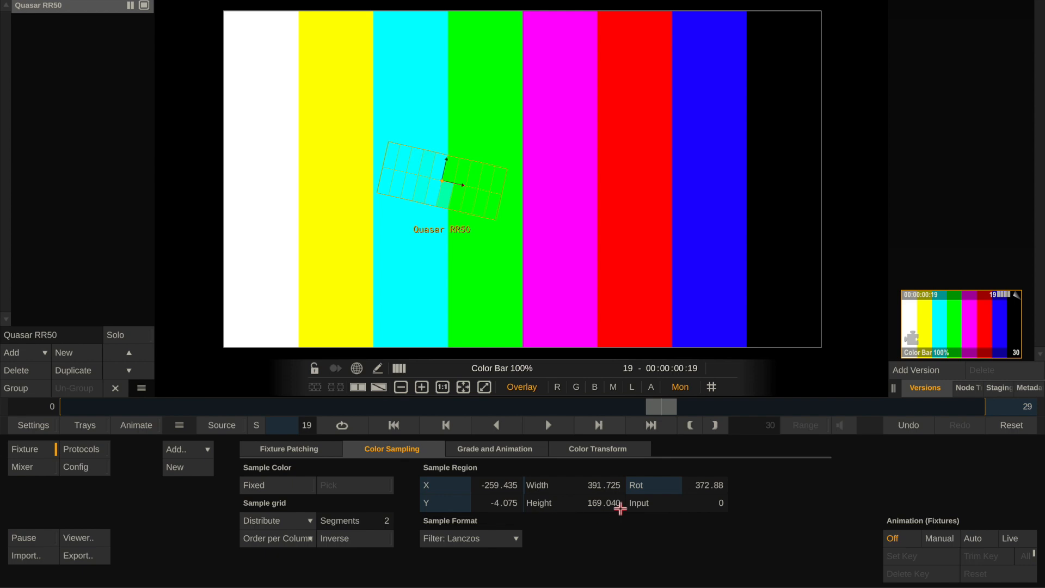
pyautogui.click(643, 490)
pyautogui.write('0')
pyautogui.press('Return')
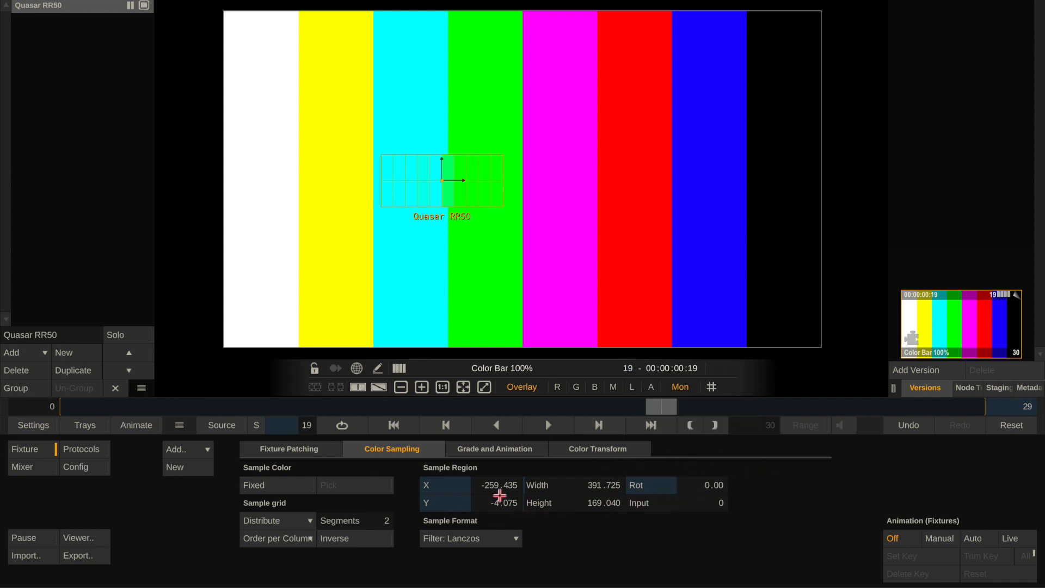
pyautogui.click(494, 456)
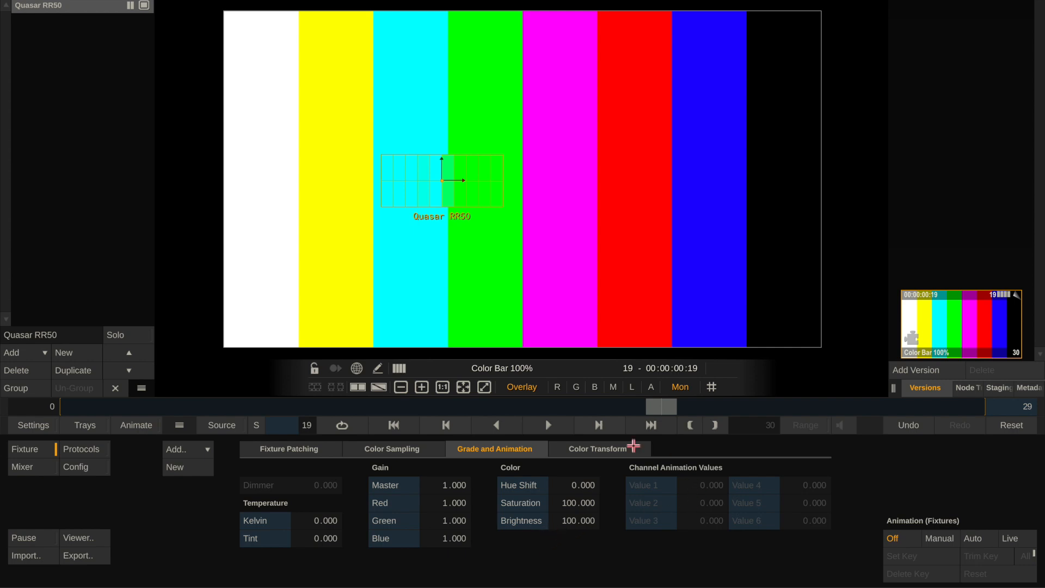
# Try Sony S-Log3 as the EOTF in the Quasar RR50's color space transform.
pyautogui.click(613, 449)
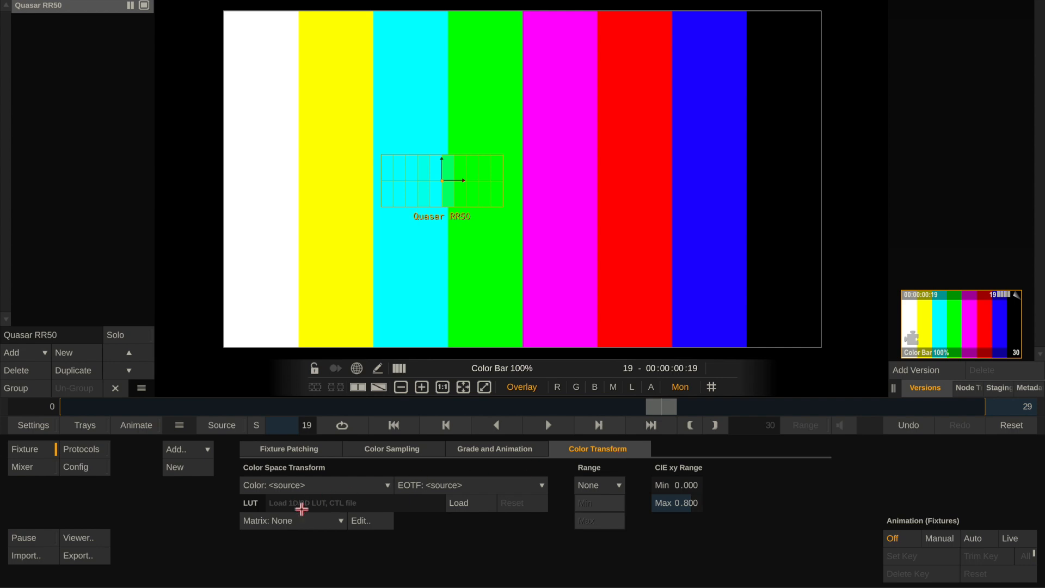
pyautogui.click(450, 489)
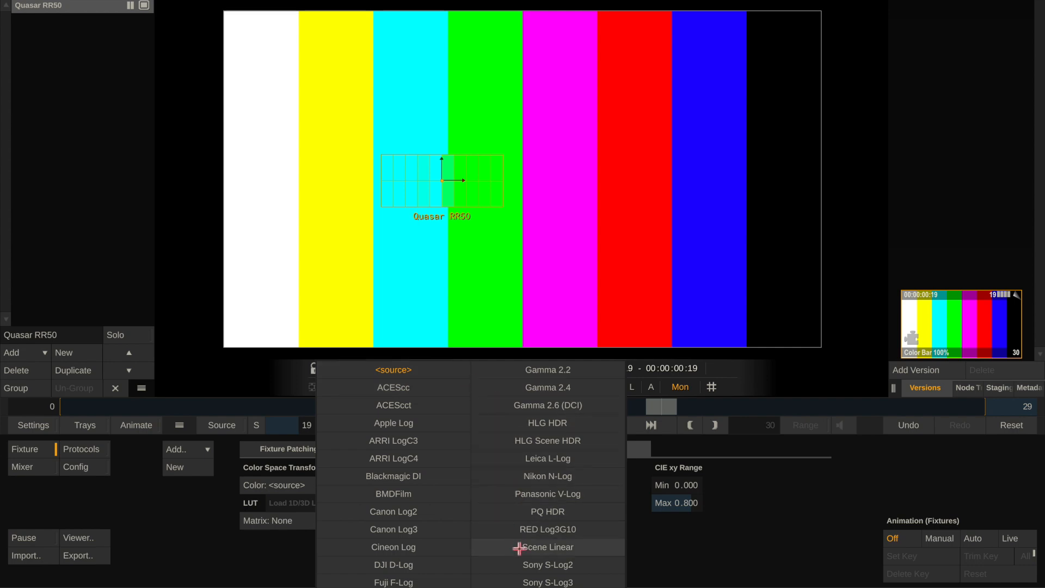
pyautogui.click(534, 583)
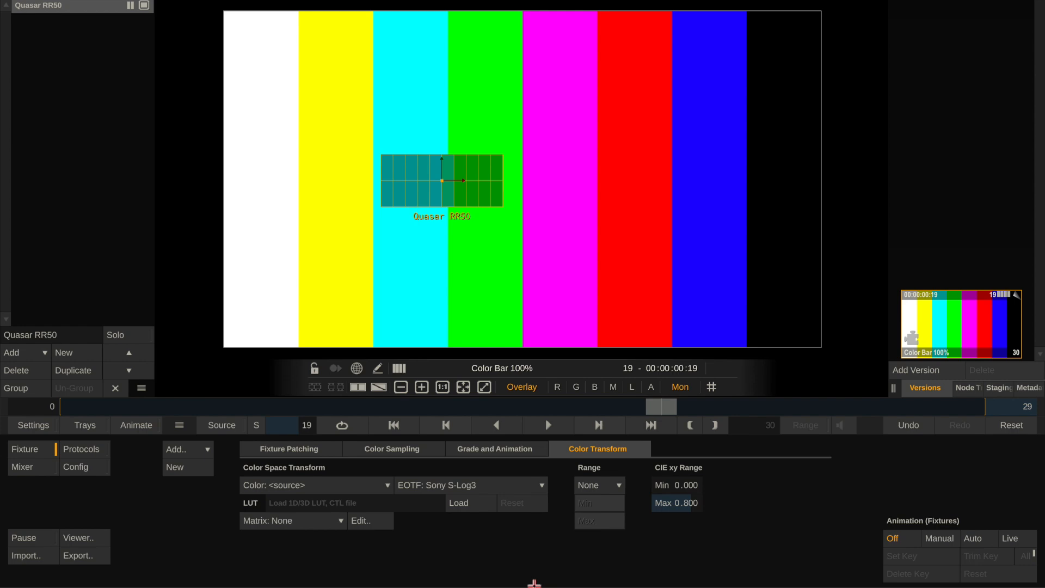
# Check the option list of the Color Space channel 10G in the Quasar RR50's fixture patching.
pyautogui.click(270, 449)
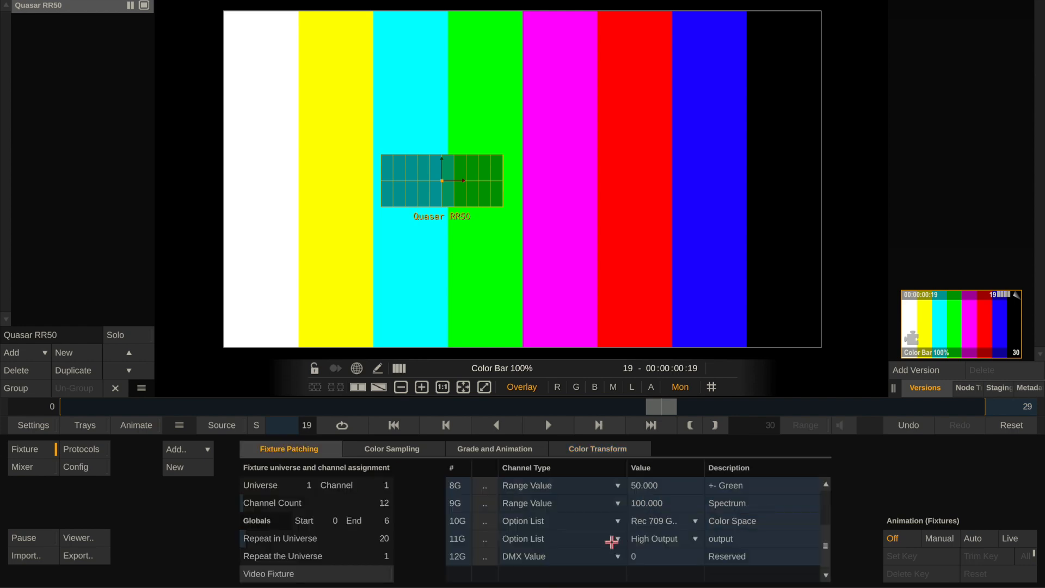
pyautogui.click(667, 522)
pyautogui.click(666, 523)
# Try Apple Log and HLG HDR as the EOTF in the Quasar RR50's color transform and set it to ARRI LogC3.
pyautogui.click(569, 448)
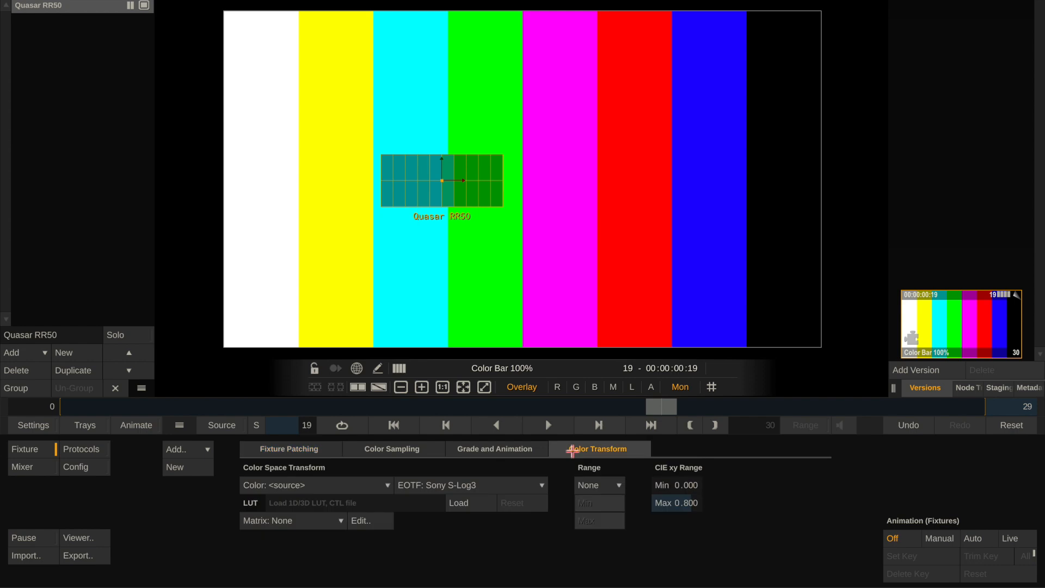
pyautogui.click(428, 487)
pyautogui.click(420, 423)
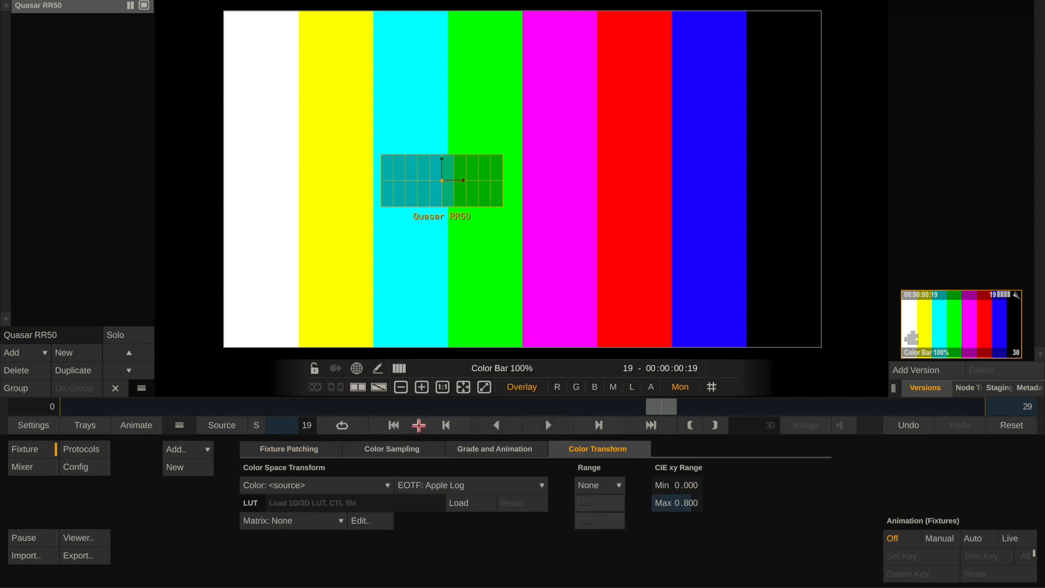
pyautogui.click(469, 488)
pyautogui.click(534, 421)
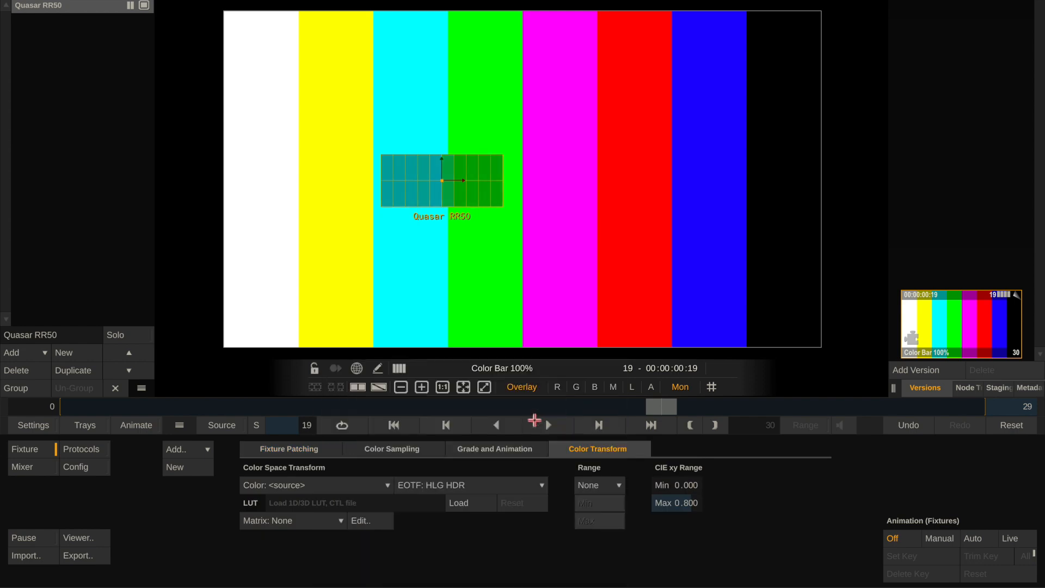
pyautogui.click(472, 486)
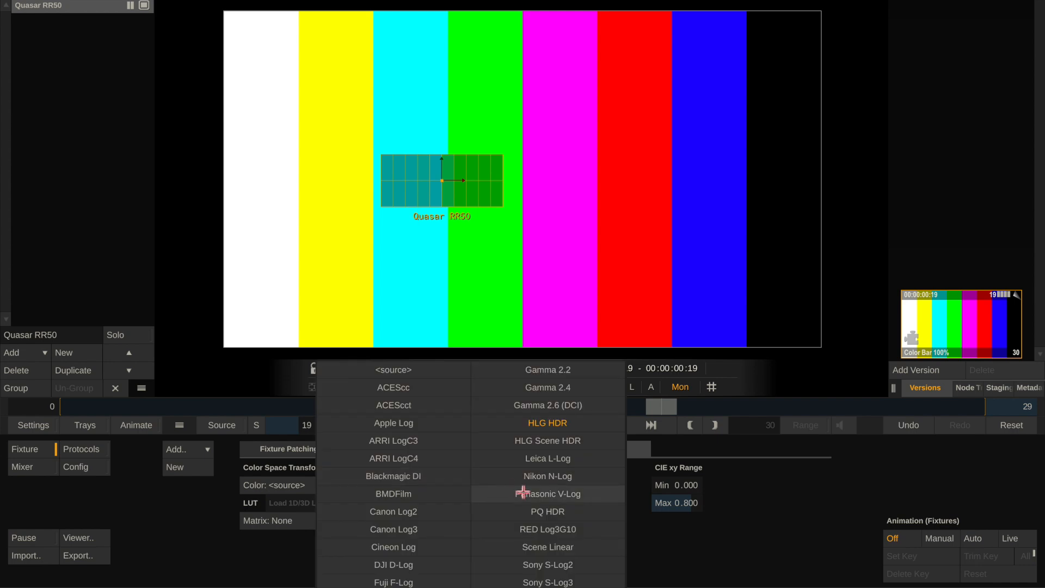
pyautogui.click(433, 442)
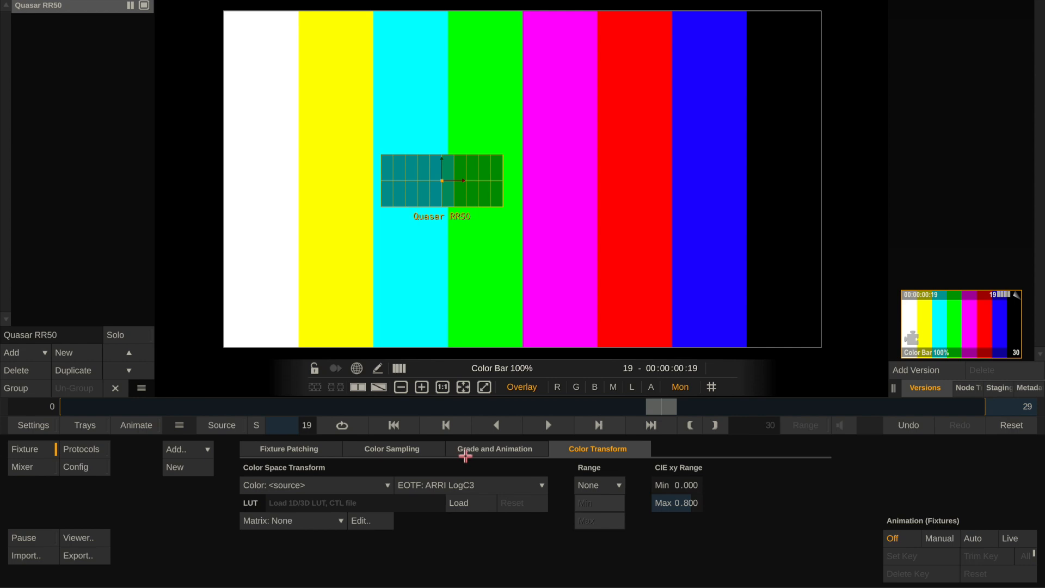